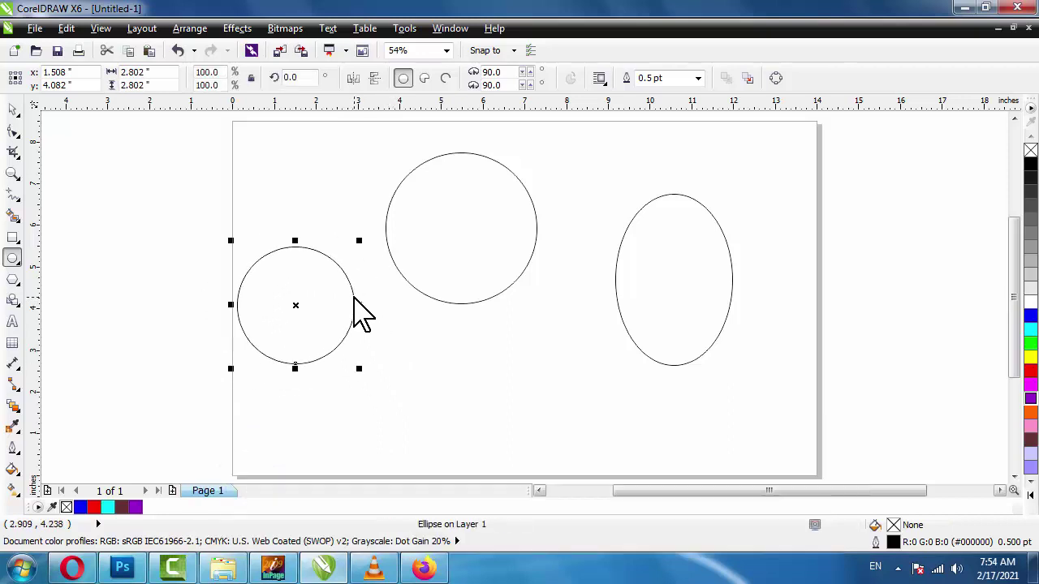
Delete the small circle and the ellipse, and move the remaining circle closer to the page centre.
{"action": "key", "text": "Delete"}
{"action": "left_click", "coordinate": [12, 109]}
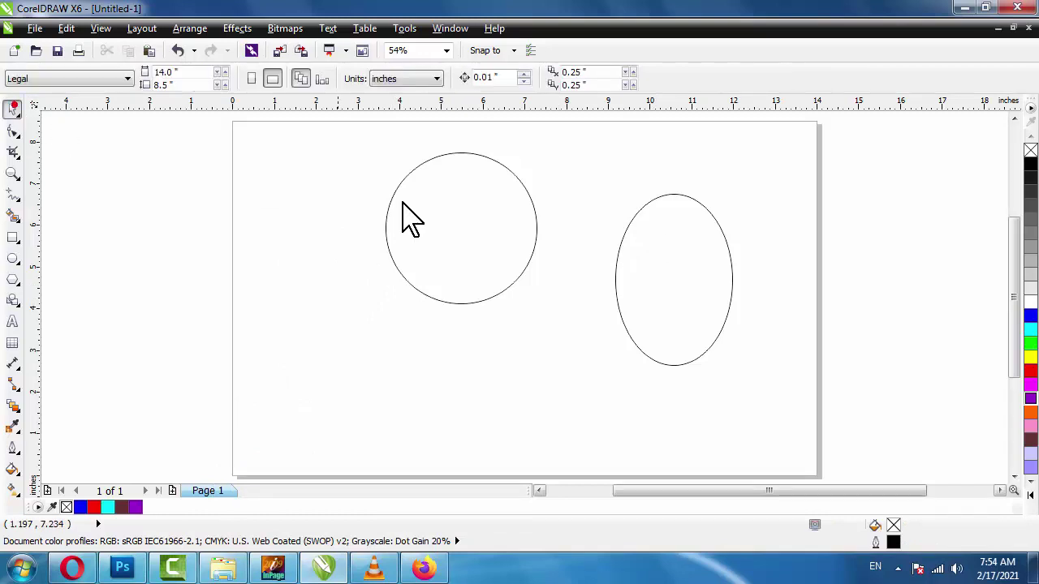
{"action": "left_click", "coordinate": [632, 214]}
{"action": "key", "text": "Delete"}
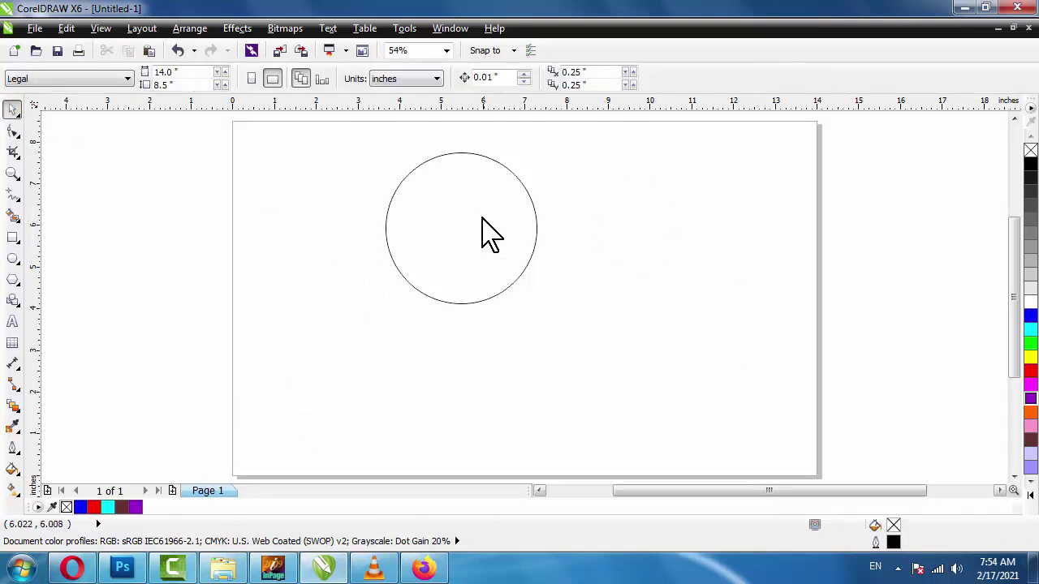
{"action": "left_click_drag", "start_coordinate": [493, 158], "coordinate": [526, 203]}
{"action": "left_click", "coordinate": [372, 217]}
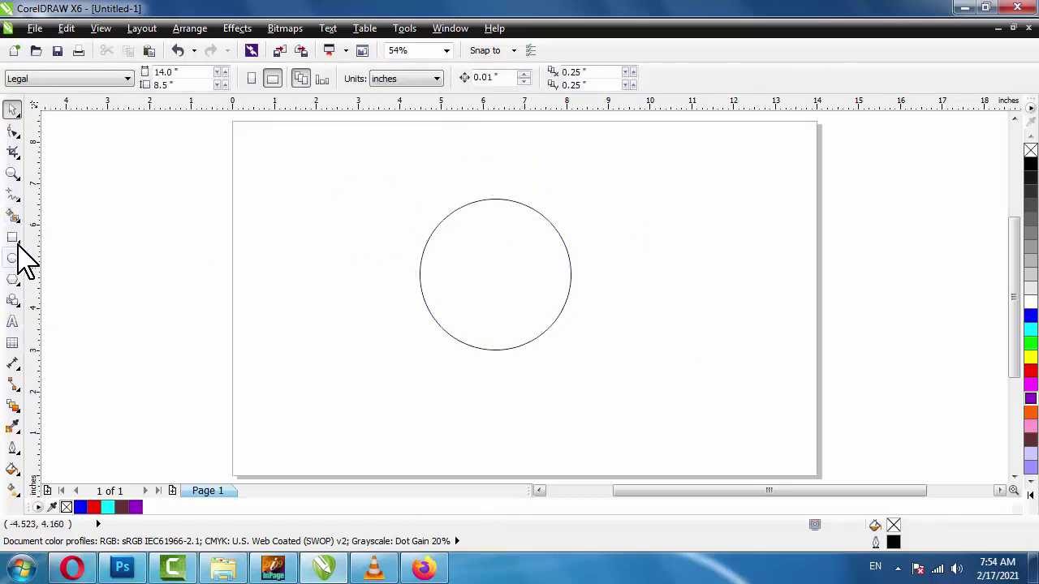
Add the artistic text "I LOVE PAKISTAN VERY" and place it above and to the left of the circle.
{"action": "left_click", "coordinate": [11, 323]}
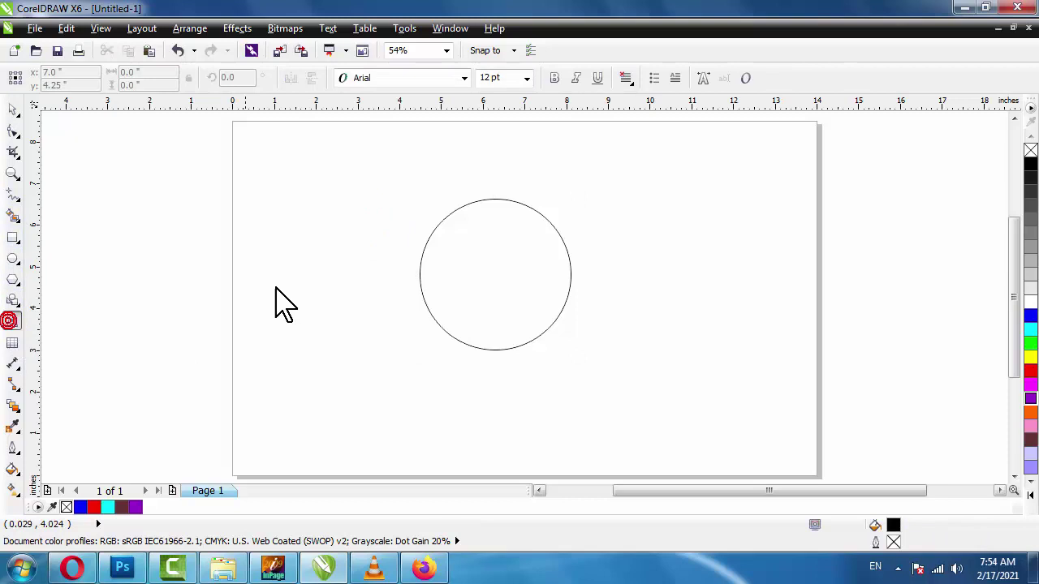
{"action": "left_click", "coordinate": [248, 322]}
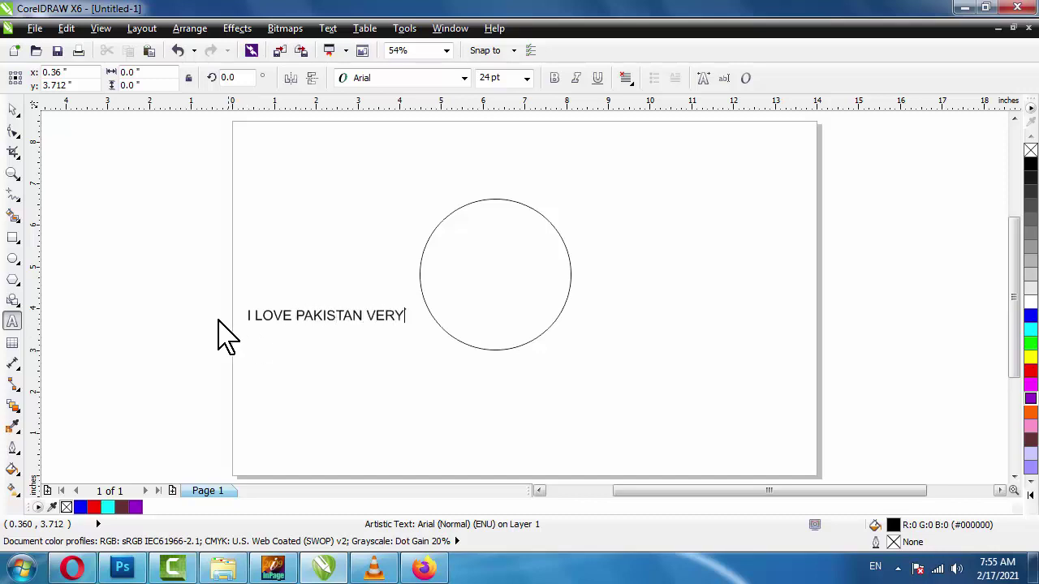
{"action": "left_click", "coordinate": [12, 110]}
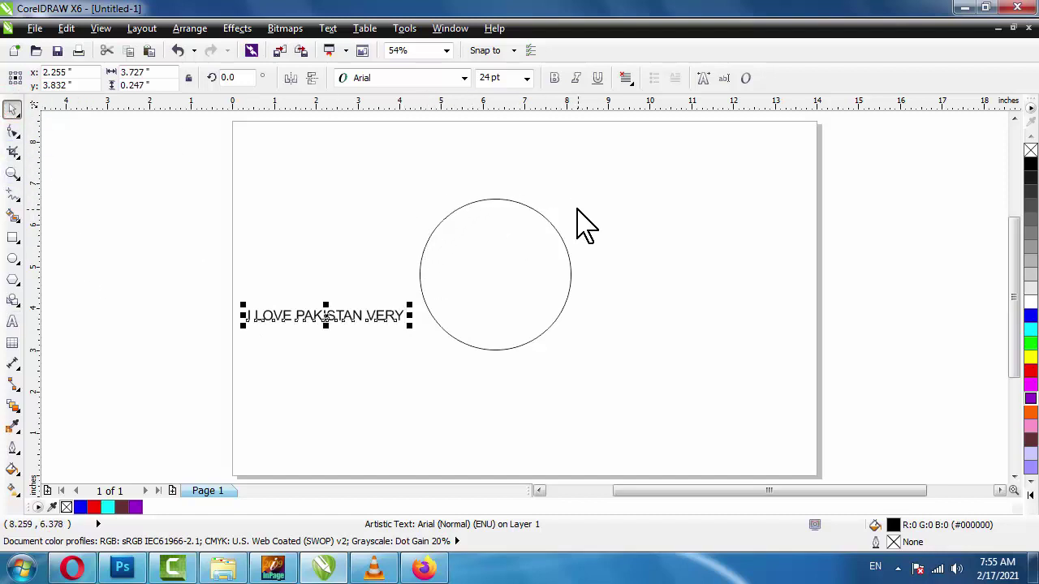
{"action": "left_click_drag", "start_coordinate": [311, 316], "coordinate": [340, 181]}
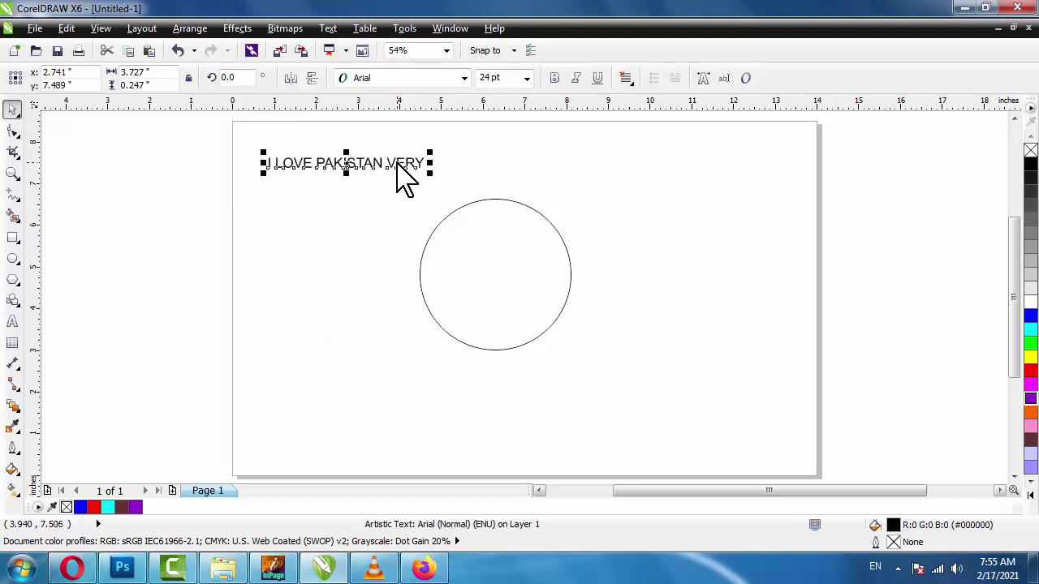
Fit the straight text to the circle's path, centred along its upper arc on the outside.
{"action": "left_click", "coordinate": [329, 29]}
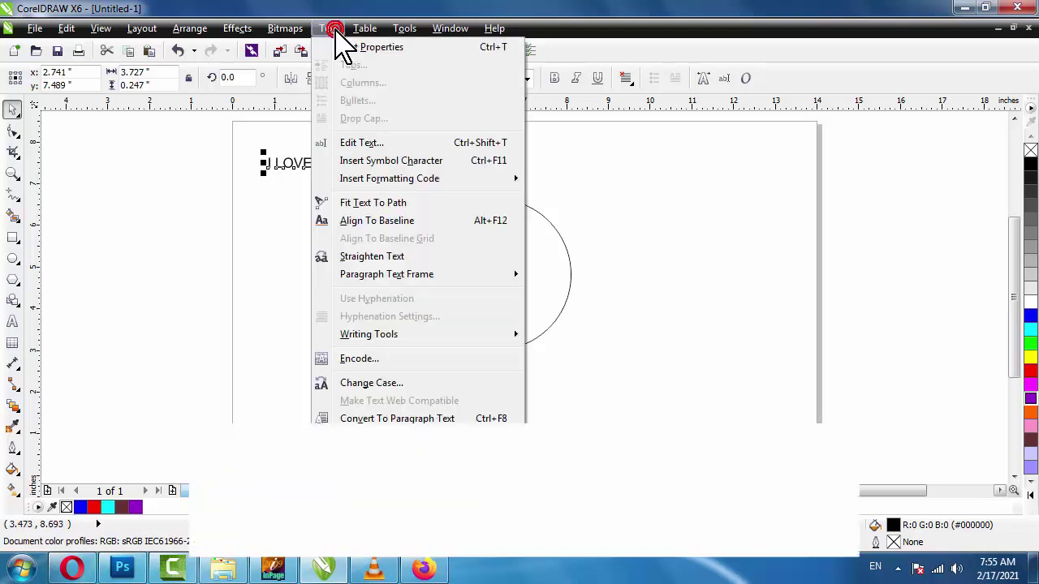
{"action": "left_click", "coordinate": [395, 203]}
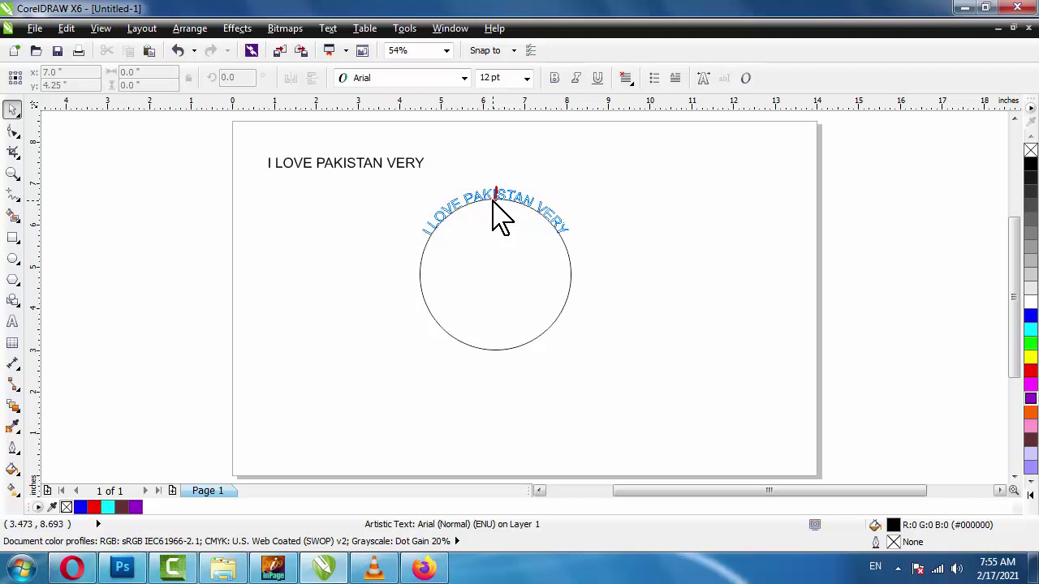
{"action": "left_click", "coordinate": [497, 212]}
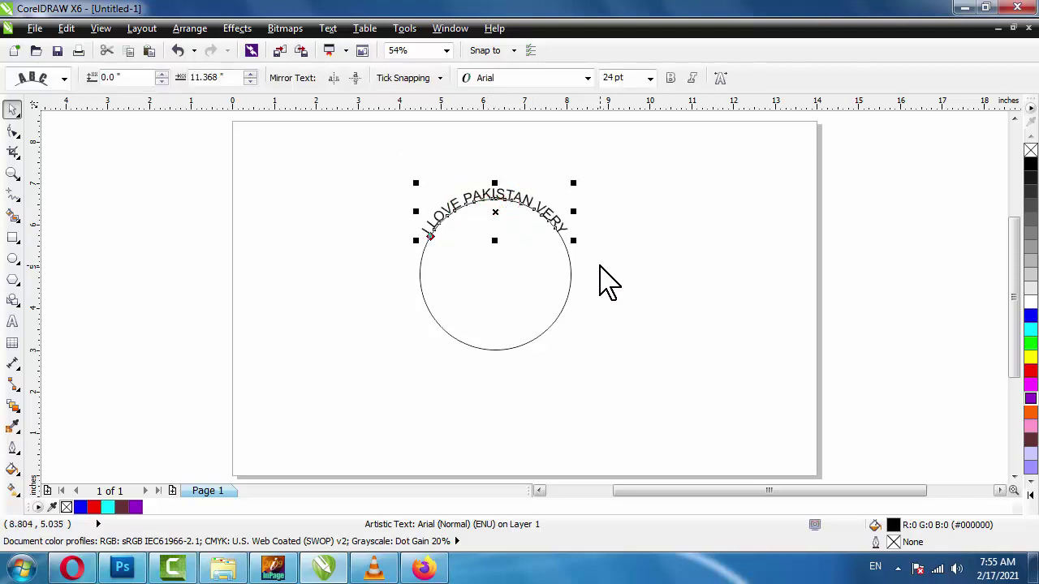
{"action": "left_click", "coordinate": [607, 204]}
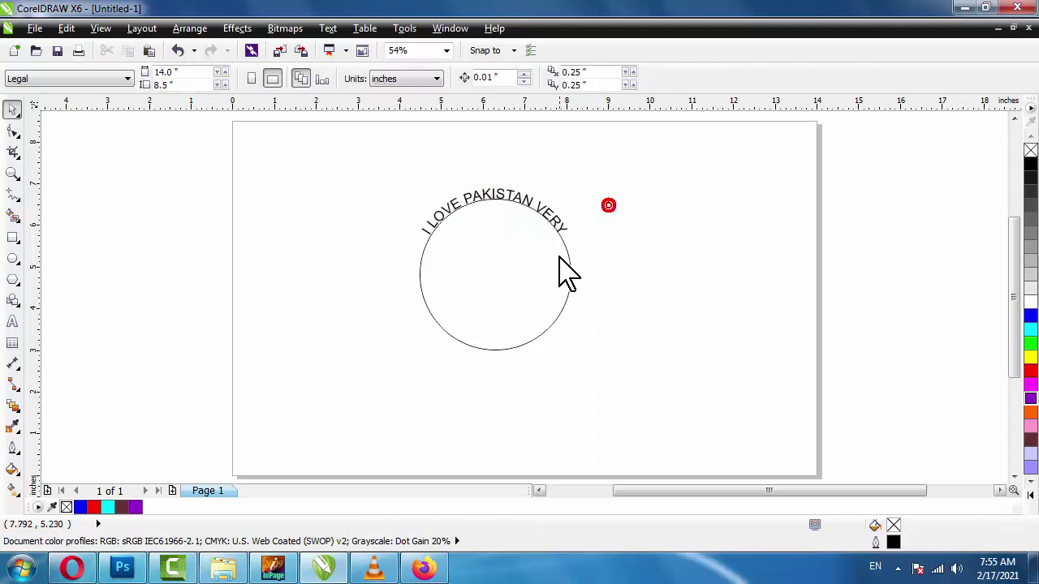
Move the circle together with its fitted text around the page and leave both near the centre.
{"action": "left_click", "coordinate": [509, 197]}
{"action": "key", "text": "ctrl+z"}
{"action": "left_click", "coordinate": [535, 212]}
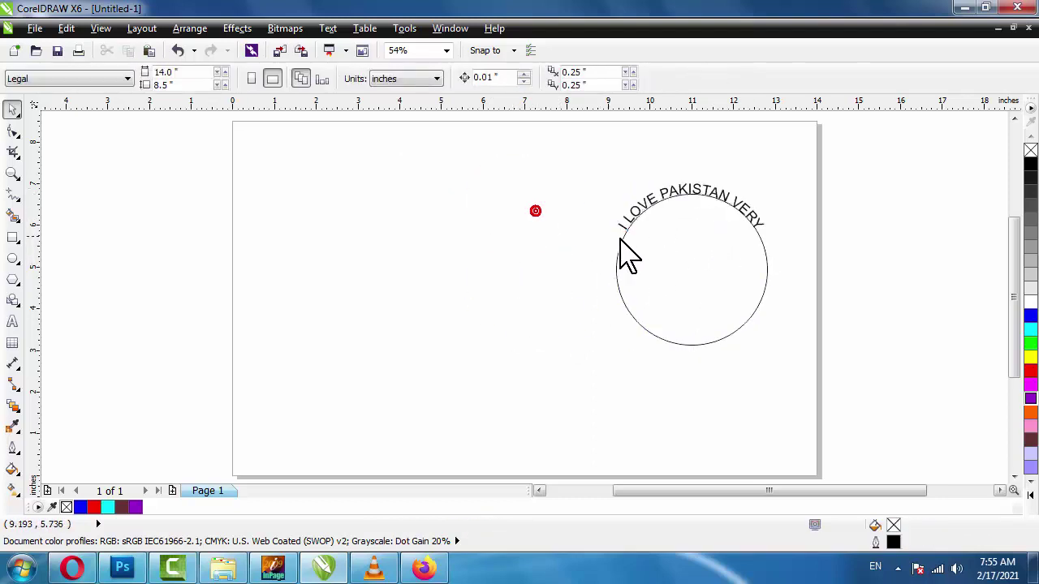
{"action": "key", "text": "ctrl+z"}
{"action": "left_click_drag", "start_coordinate": [496, 214], "coordinate": [633, 280]}
{"action": "left_click", "coordinate": [679, 195]}
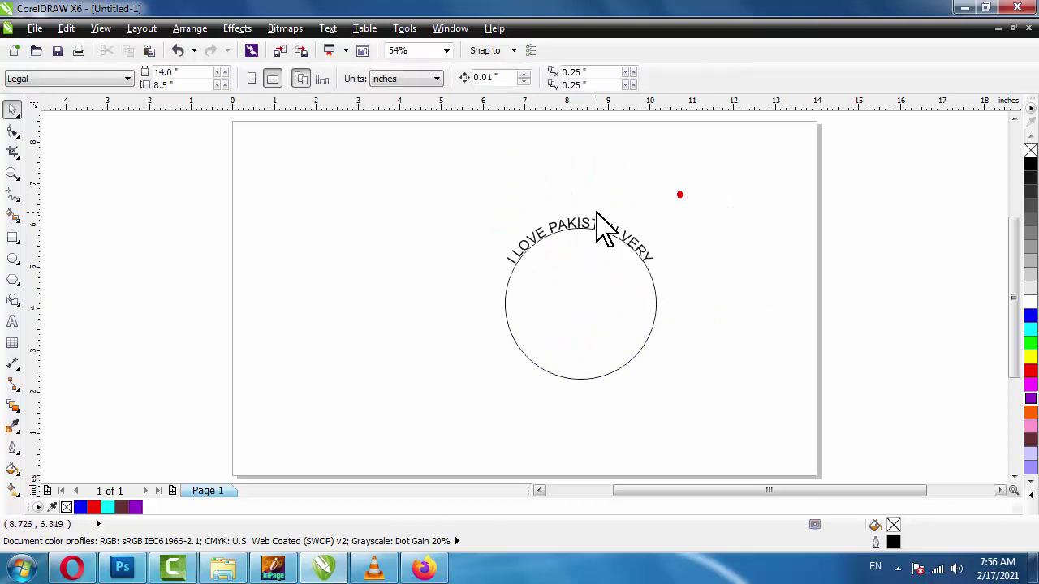
{"action": "left_click_drag", "start_coordinate": [596, 220], "coordinate": [525, 201]}
{"action": "left_click", "coordinate": [549, 162]}
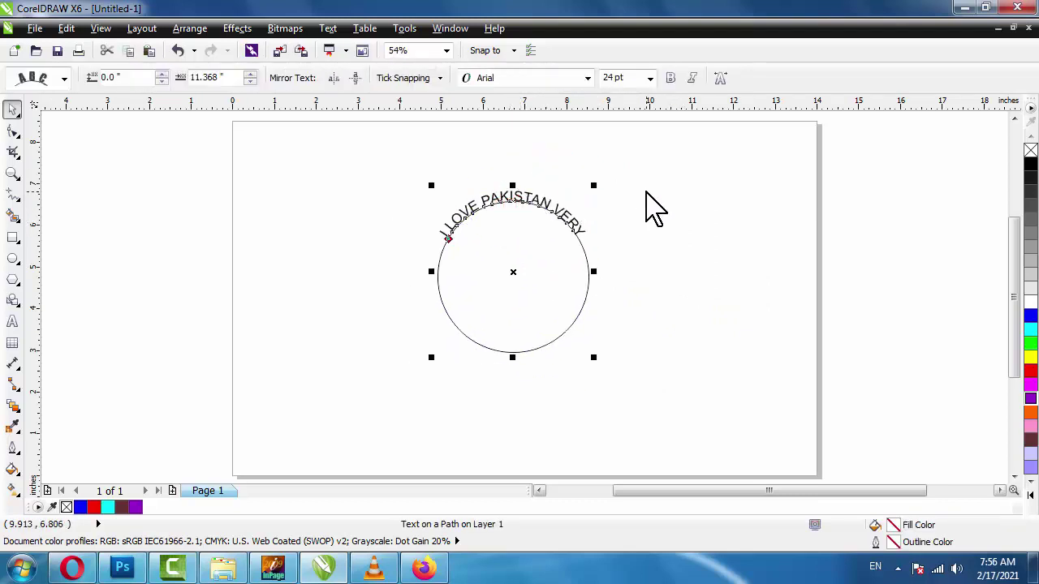
Break the fitted text apart from the circle so they are separate objects.
{"action": "left_click", "coordinate": [195, 29]}
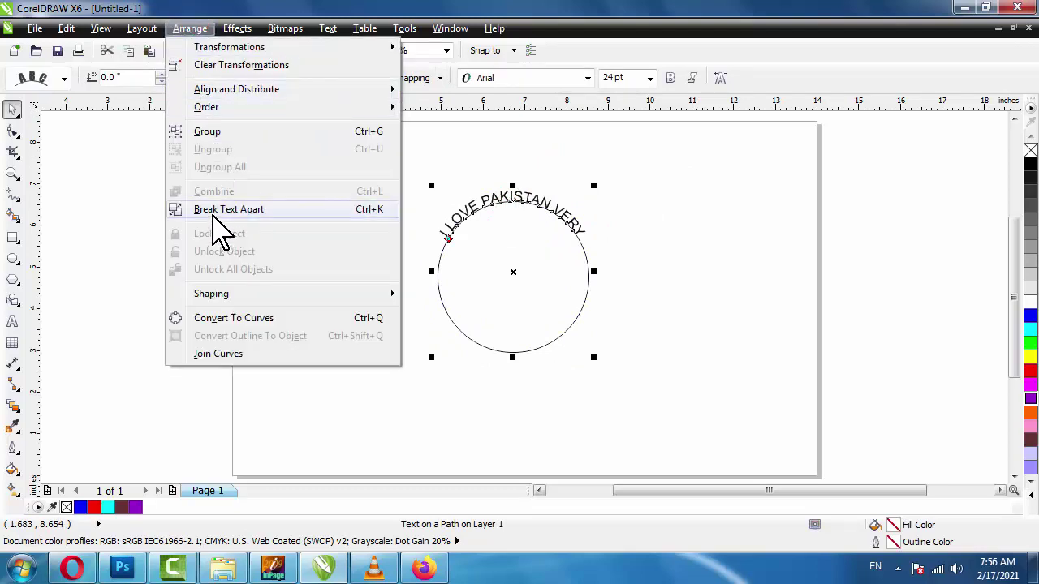
{"action": "left_click", "coordinate": [307, 210]}
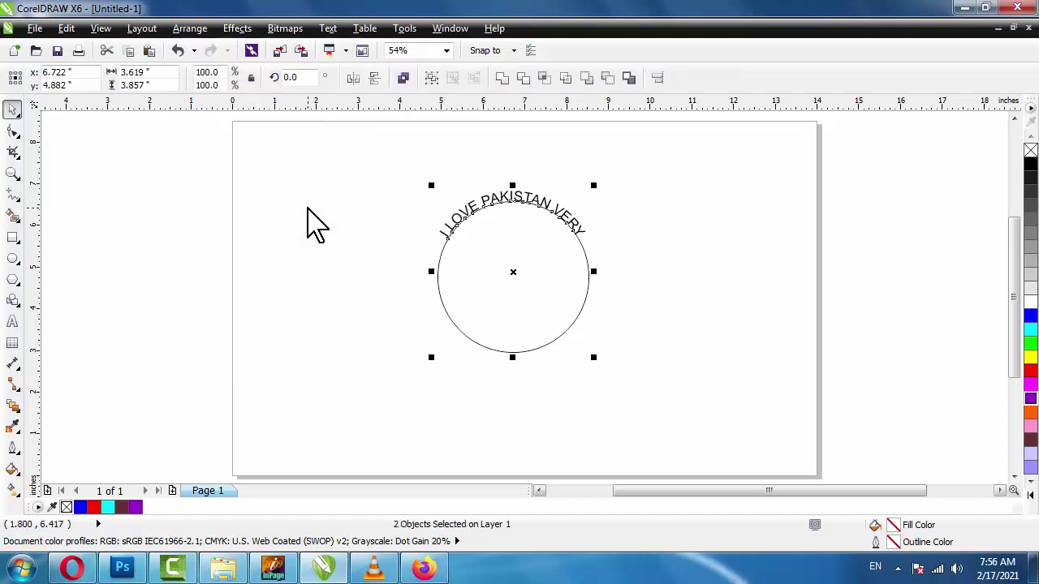
{"action": "left_click", "coordinate": [307, 208]}
Try moving the curved text and the circle apart, and undo both moves.
{"action": "left_click_drag", "start_coordinate": [482, 219], "coordinate": [197, 202]}
{"action": "left_click_drag", "start_coordinate": [485, 213], "coordinate": [561, 217]}
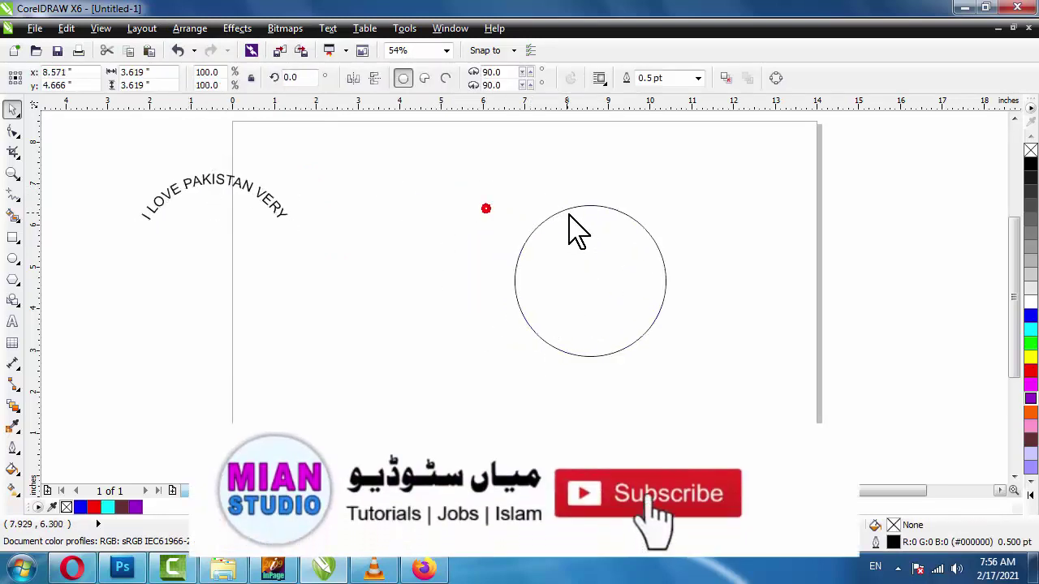
{"action": "key", "text": "ctrl+z"}
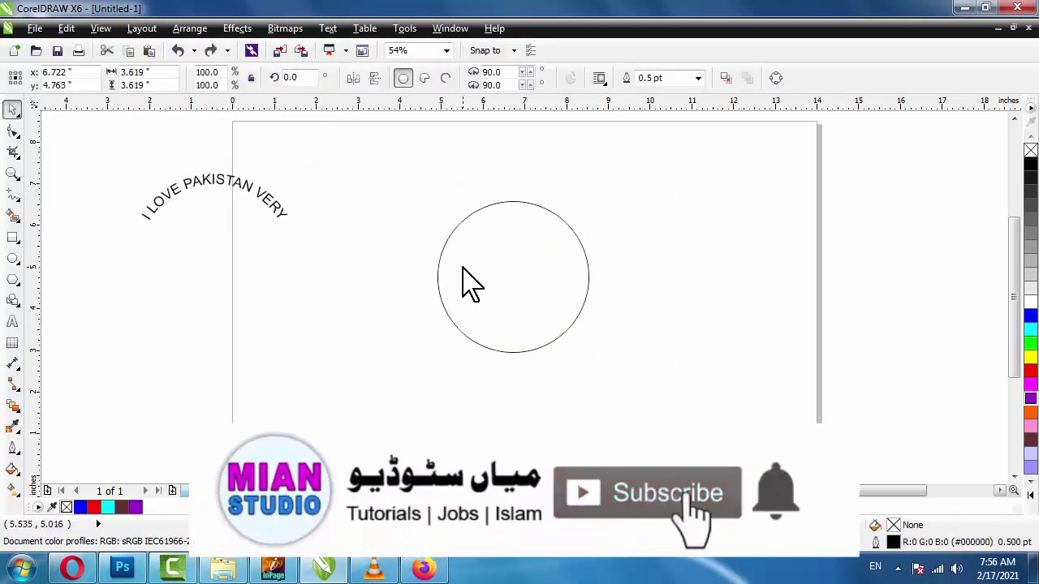
{"action": "key", "text": "ctrl+z"}
{"action": "left_click", "coordinate": [341, 173]}
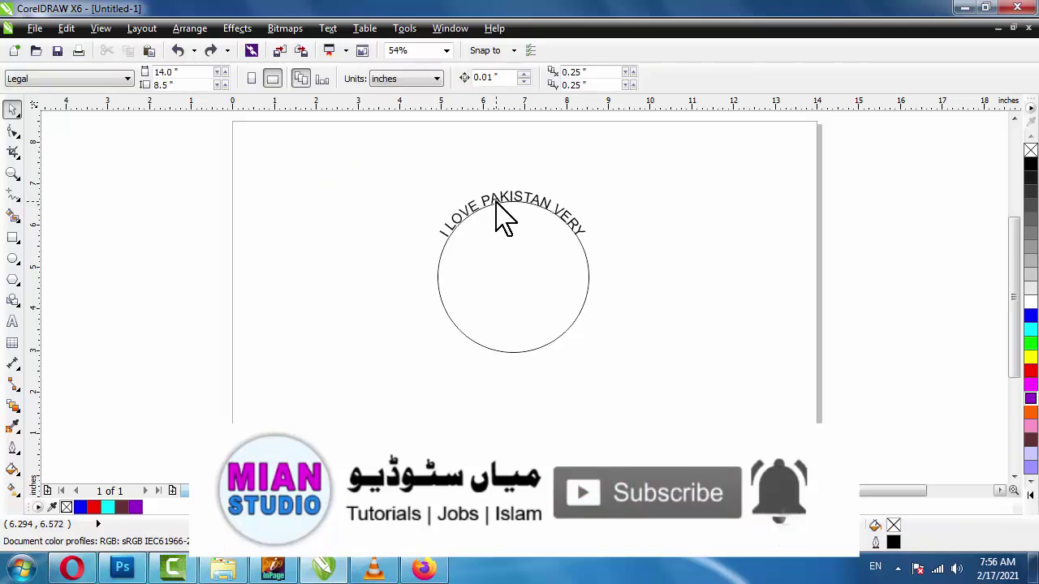
Place a copy of the curved text to the left of the circle.
{"action": "left_click", "coordinate": [492, 201]}
{"action": "key", "text": "Delete"}
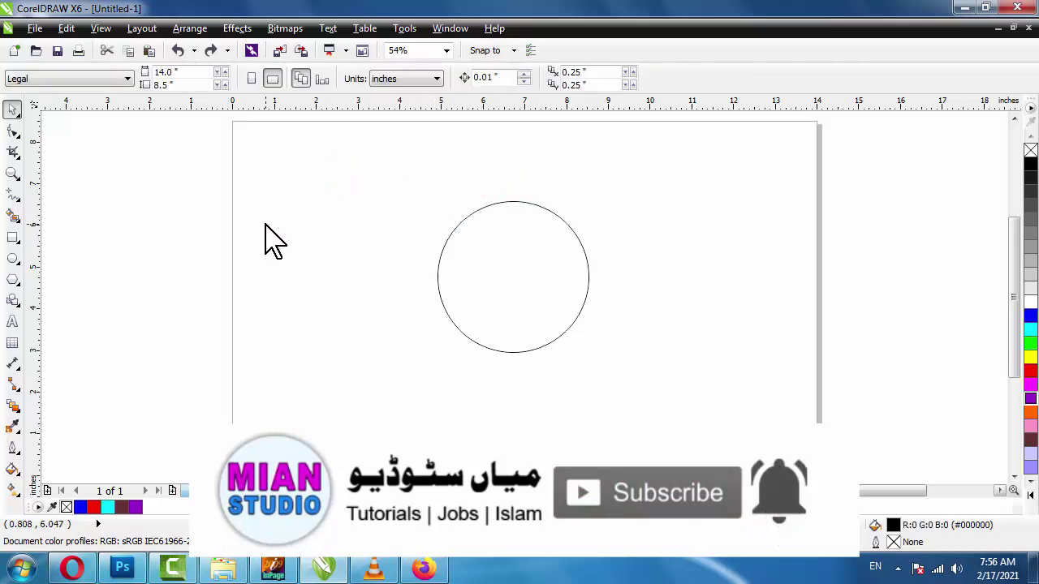
{"action": "key", "text": "ctrl+z"}
{"action": "left_click", "coordinate": [266, 226]}
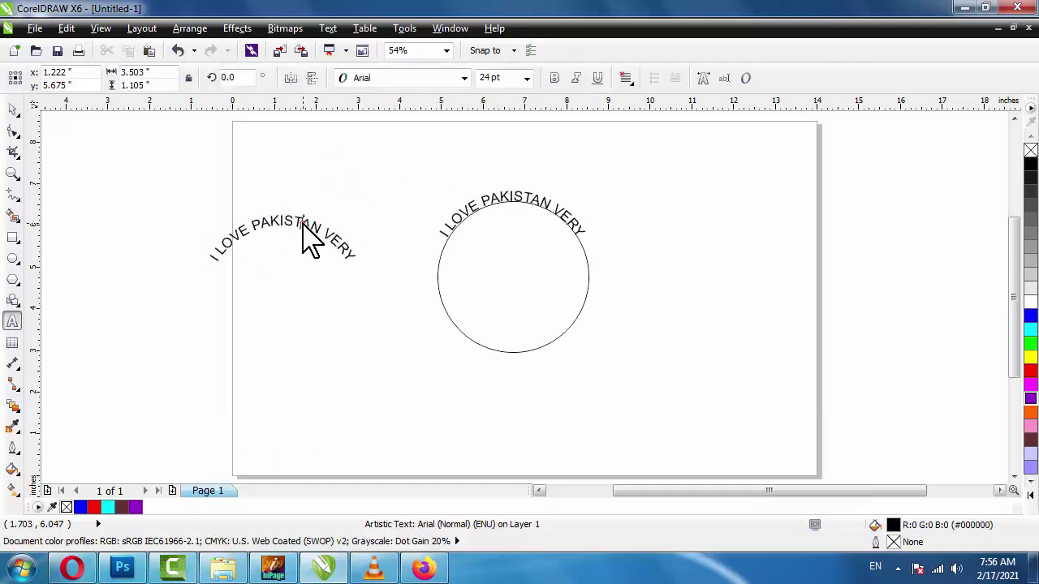
Append the word "MUCH" to the end of the curved text copy.
{"action": "left_click", "coordinate": [302, 227]}
{"action": "key", "text": "Delete"}
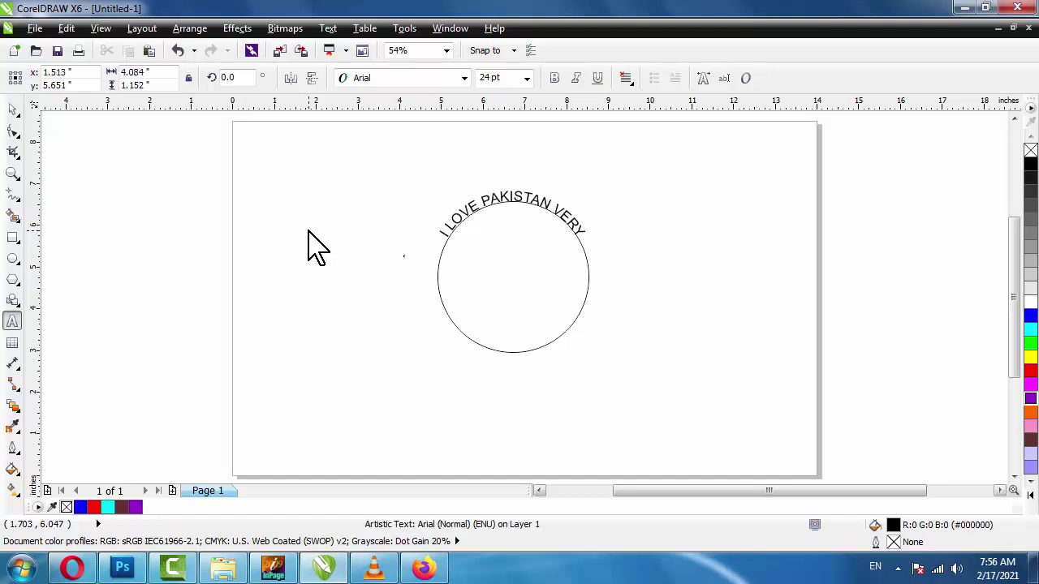
{"action": "key", "text": "ctrl+z"}
{"action": "scroll", "coordinate": [268, 324], "scroll_direction": "down", "scroll_amount": 3}
{"action": "scroll", "coordinate": [271, 309], "scroll_direction": "up", "scroll_amount": 5}
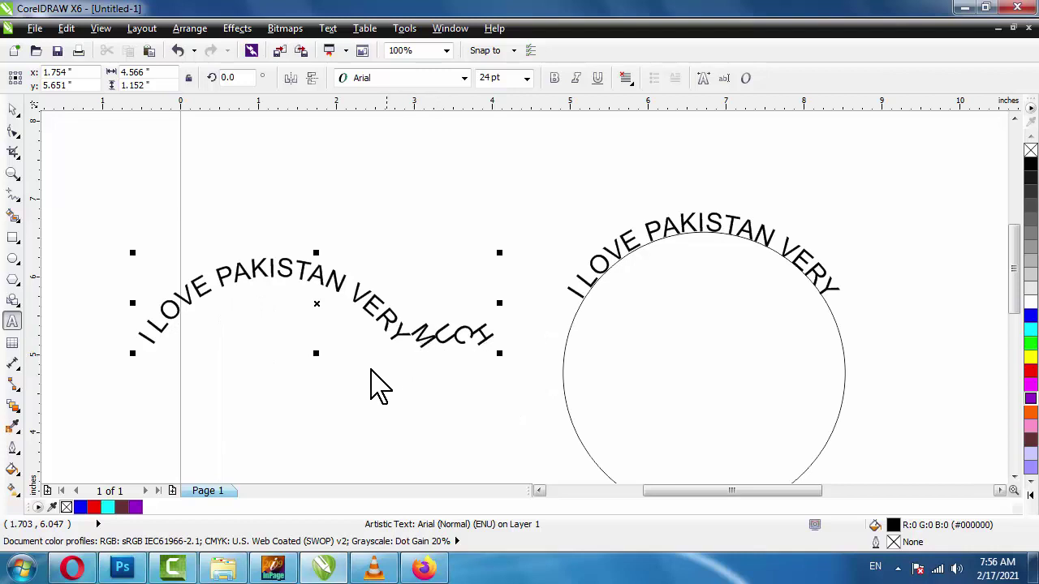
Move the edited curved text copy slightly upward and delete it.
{"action": "left_click", "coordinate": [12, 108]}
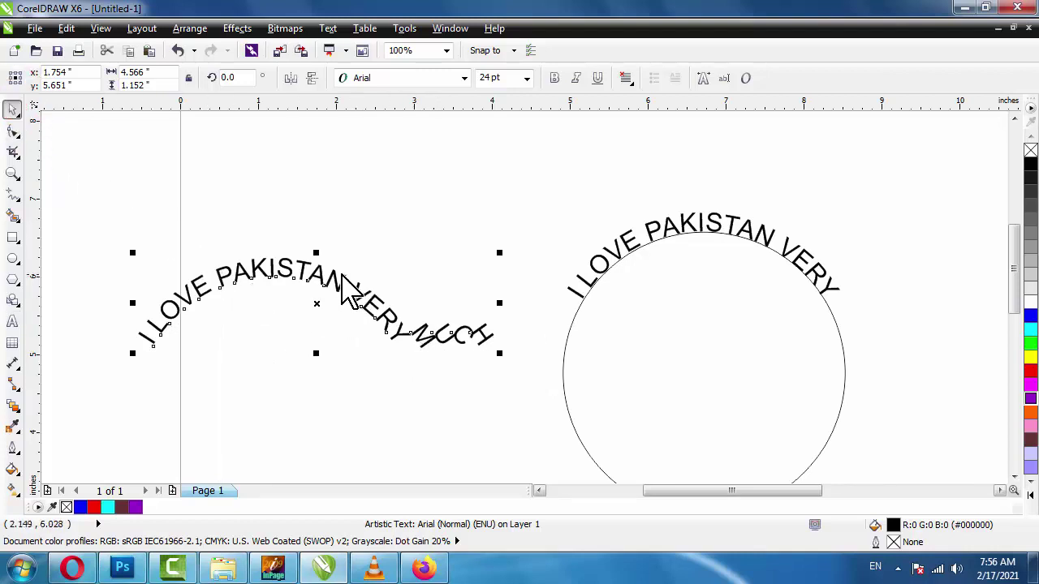
{"action": "left_click_drag", "start_coordinate": [342, 280], "coordinate": [355, 220]}
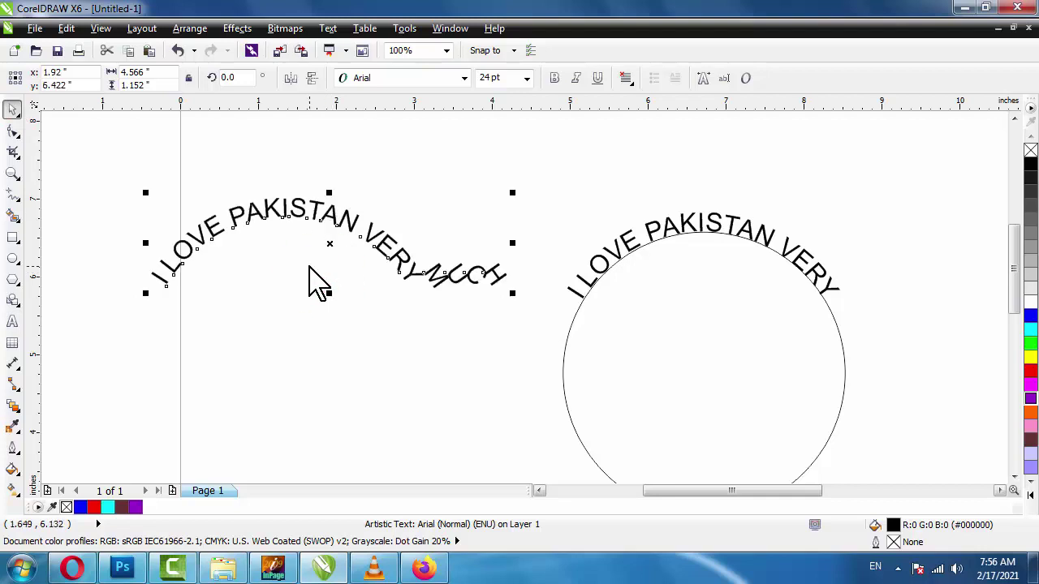
{"action": "key", "text": "Delete"}
Place a fresh copy of the circle's curved text to the left of the circle.
{"action": "left_click_drag", "start_coordinate": [652, 227], "coordinate": [369, 198]}
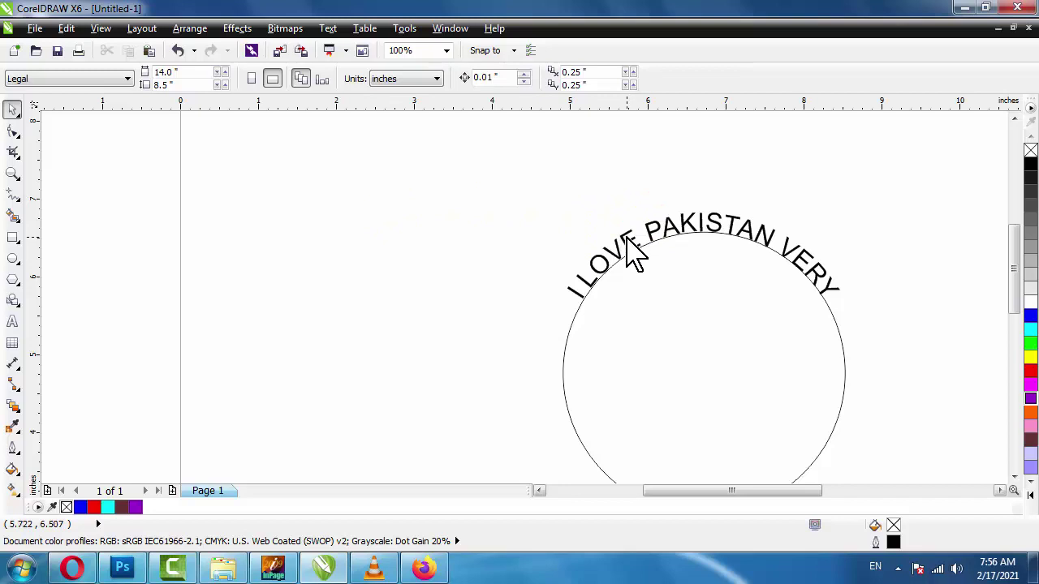
{"action": "key", "text": "Delete"}
{"action": "key", "text": "ctrl+z"}
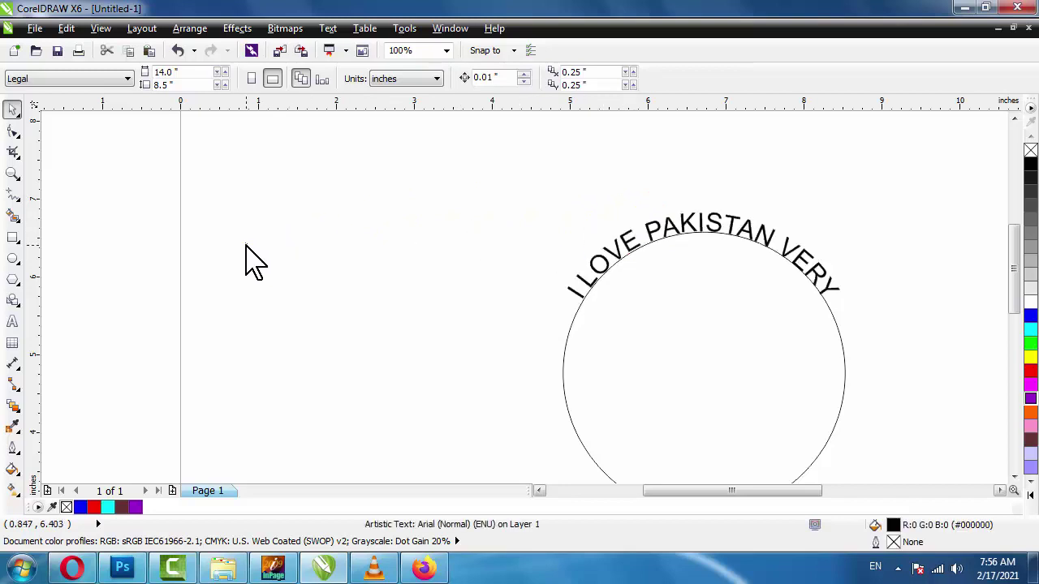
{"action": "key", "text": "ctrl+z"}
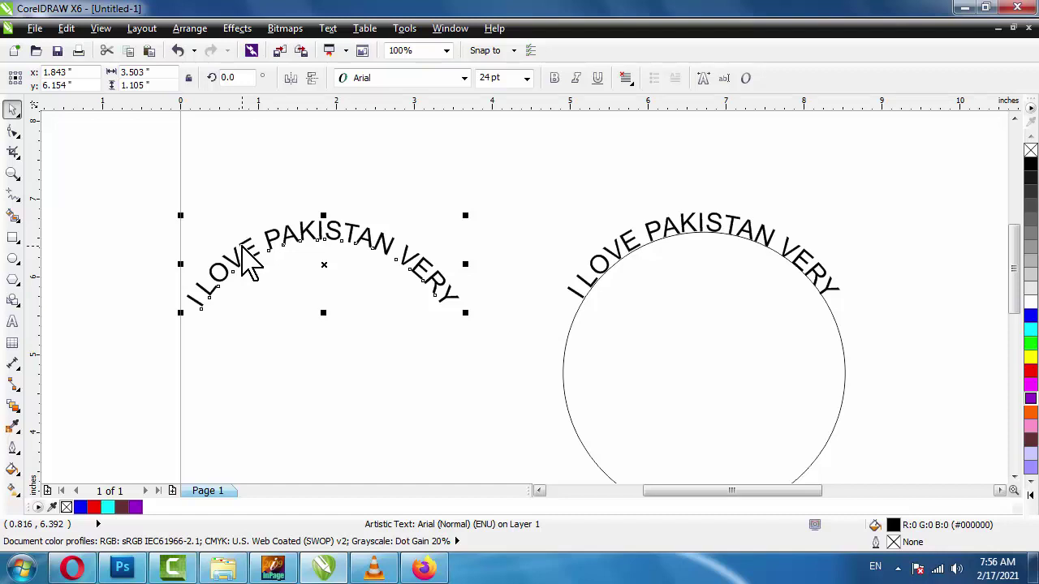
Straighten the curved text copy and move it onto the page, left of the circle.
{"action": "left_click", "coordinate": [328, 29]}
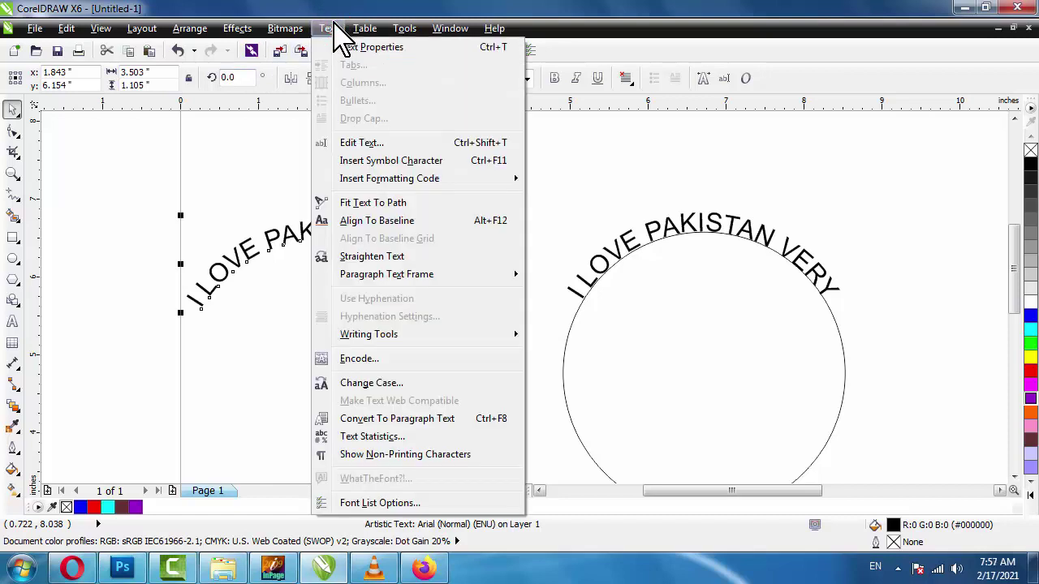
{"action": "left_click", "coordinate": [387, 258]}
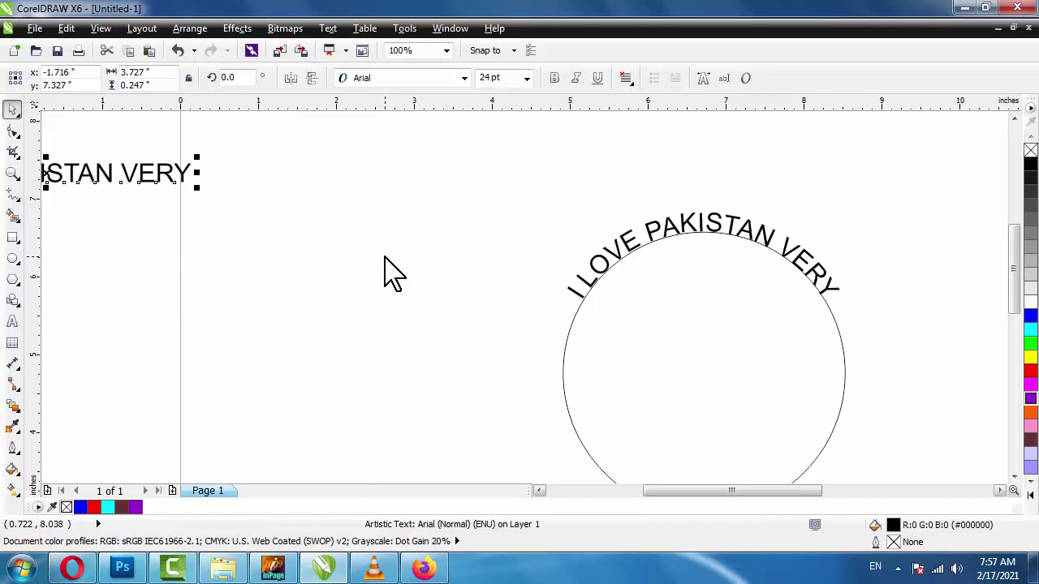
{"action": "left_click_drag", "start_coordinate": [166, 186], "coordinate": [492, 231]}
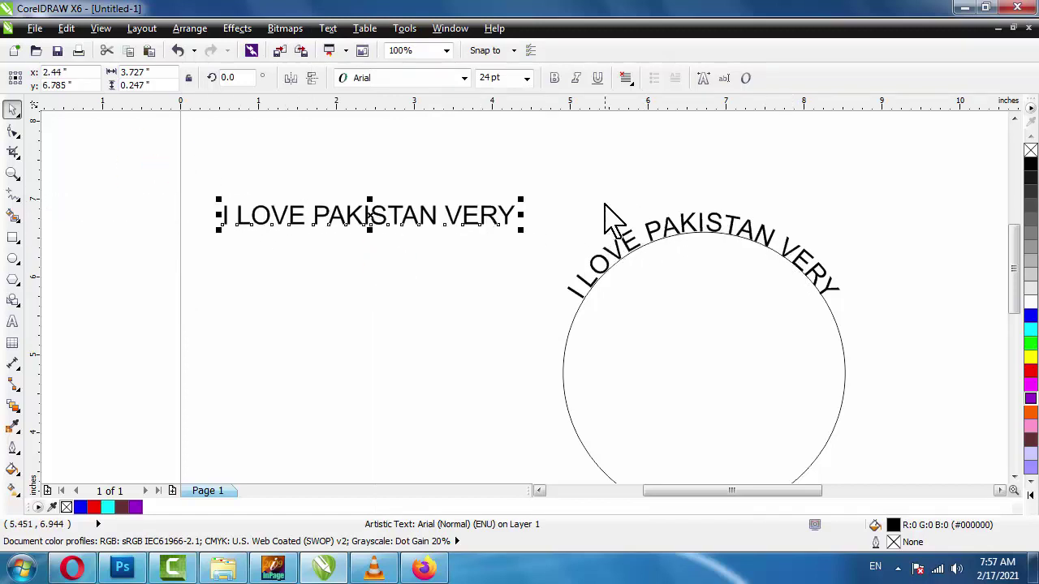
Extend the straightened text to read "I LOVE PAKISTAN VERY MUCH".
{"action": "double_click", "coordinate": [499, 217]}
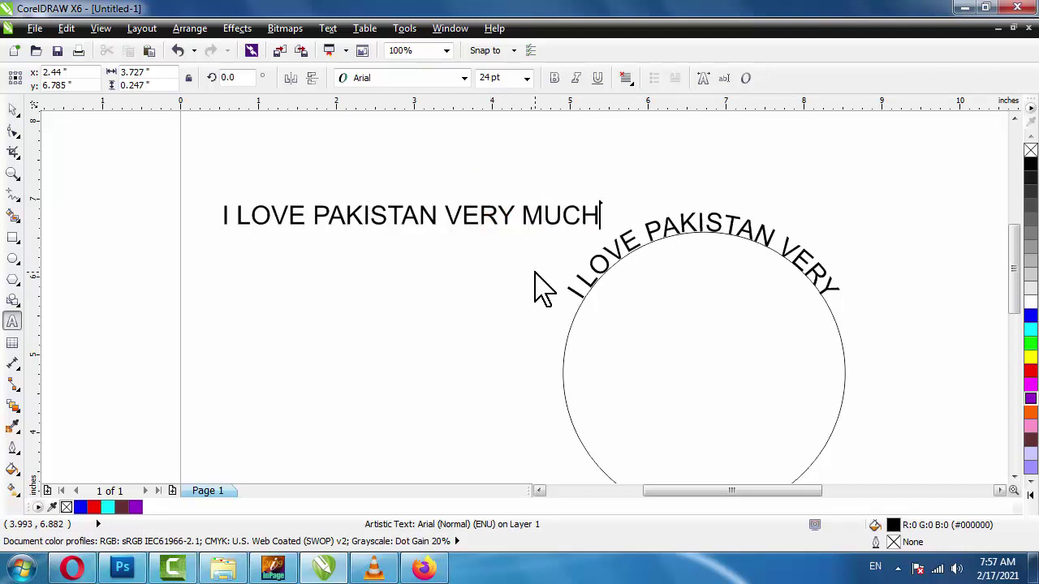
{"action": "left_click", "coordinate": [410, 219]}
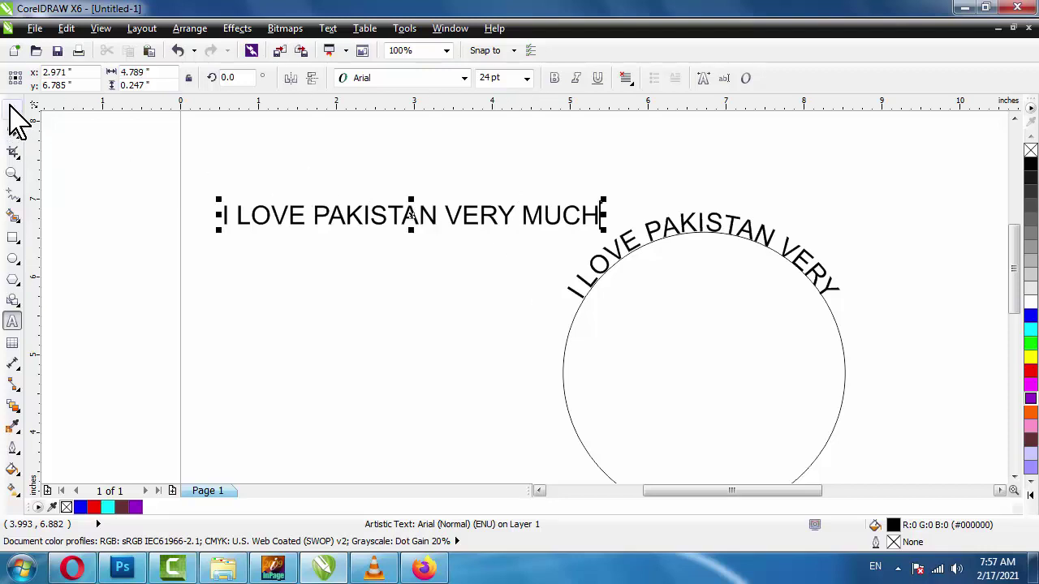
{"action": "left_click", "coordinate": [12, 109]}
Delete the curved text "I LOVE PAKISTAN VERY" from around the circle.
{"action": "left_click", "coordinate": [737, 241]}
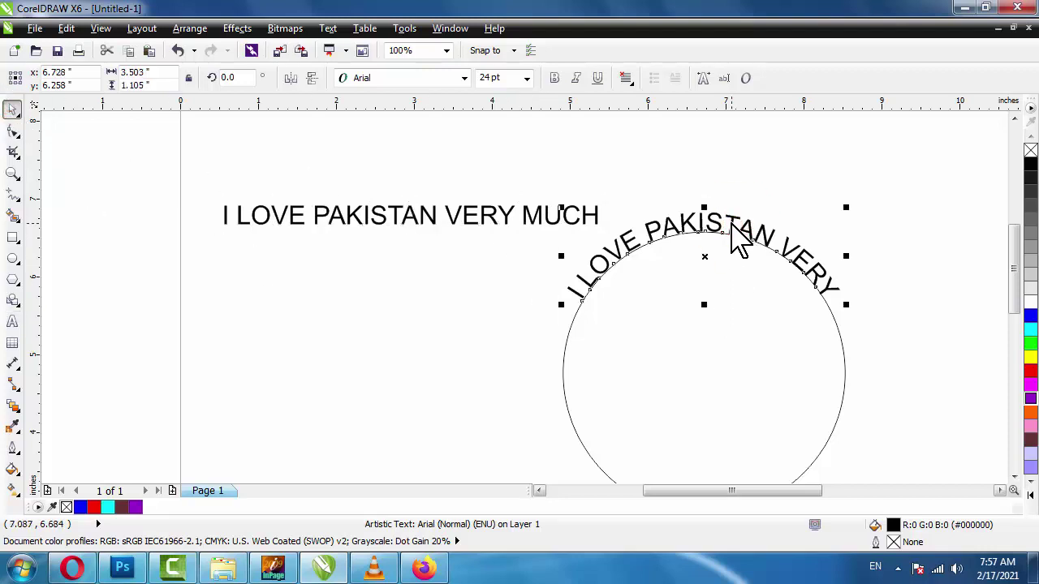
{"action": "key", "text": "Delete"}
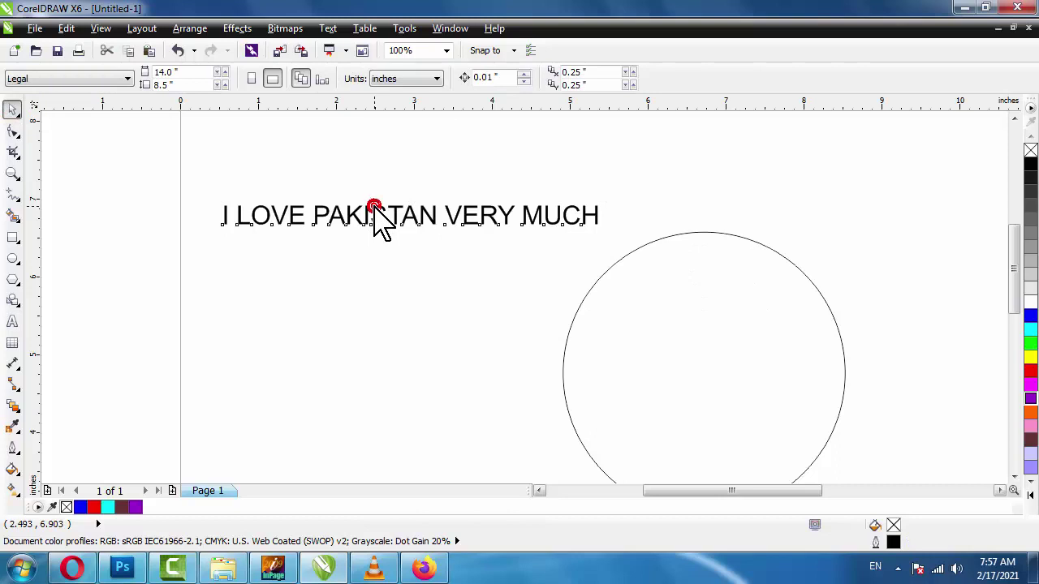
Fit the straight text "I LOVE PAKISTAN VERY MUCH" along the top of the circle.
{"action": "left_click", "coordinate": [373, 218]}
{"action": "left_click", "coordinate": [328, 29]}
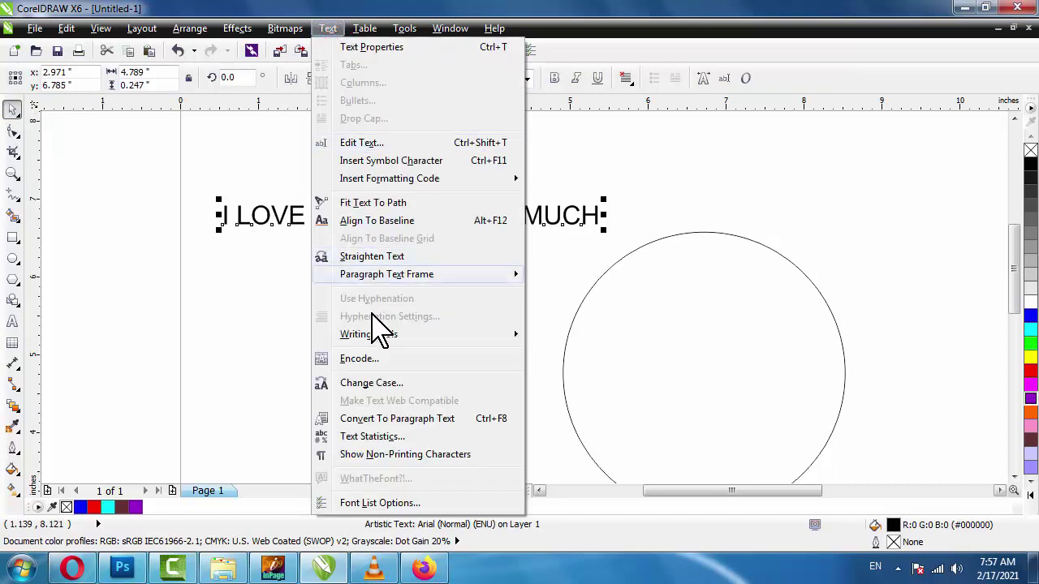
{"action": "left_click", "coordinate": [375, 203]}
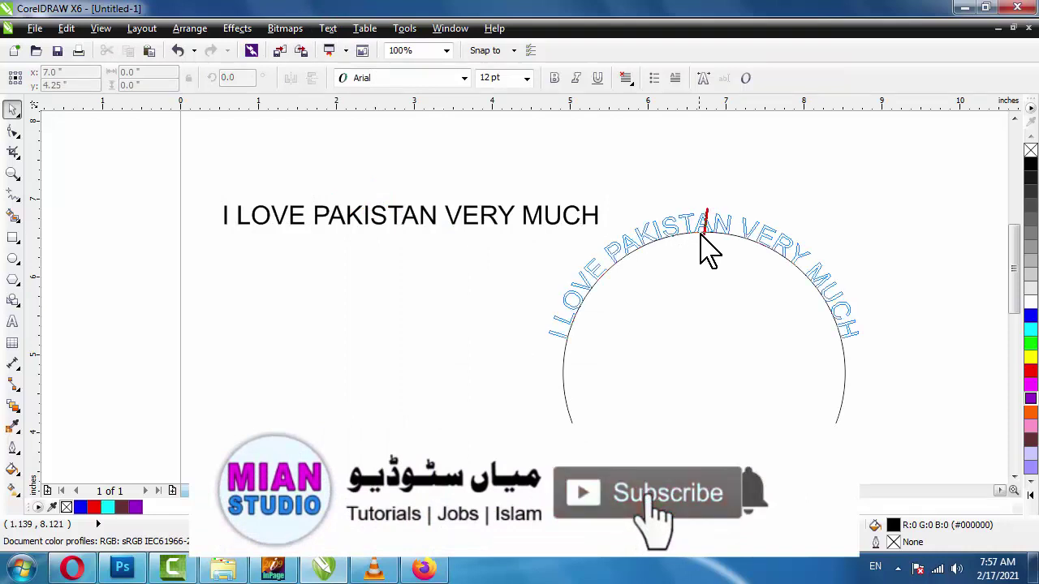
{"action": "left_click", "coordinate": [701, 235]}
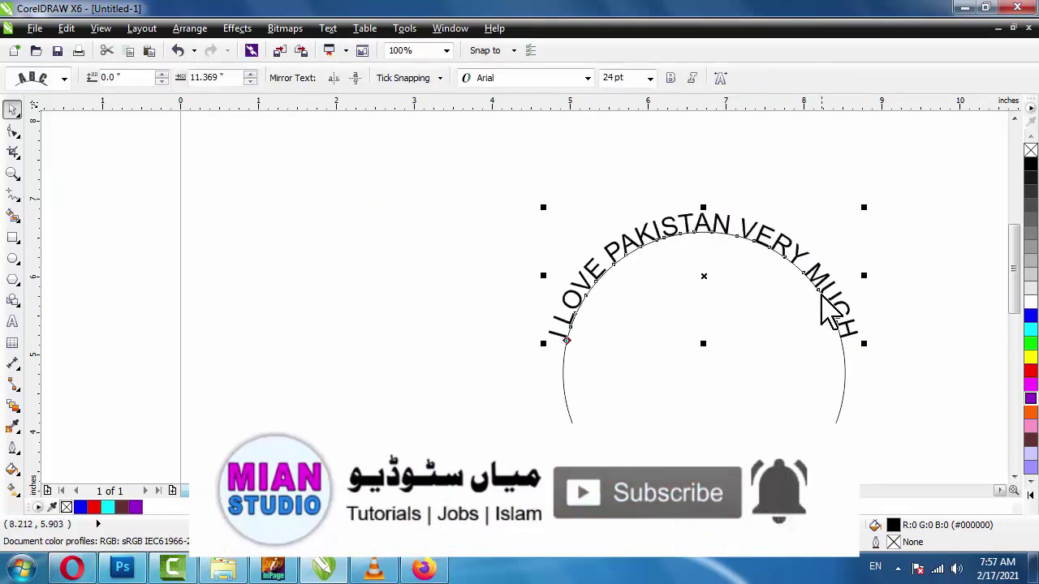
{"action": "left_click", "coordinate": [456, 265]}
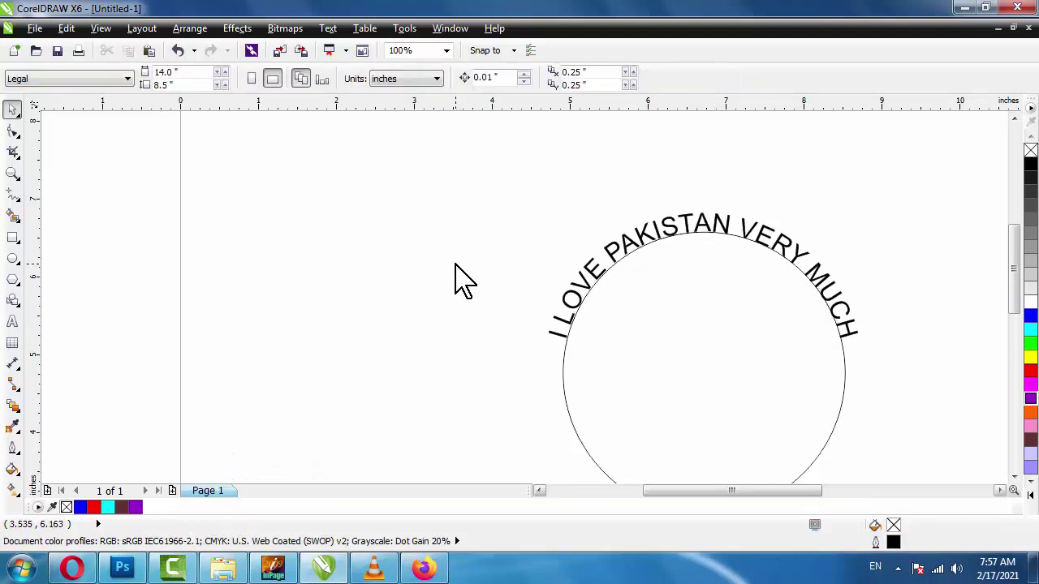
Delete the circle together with its curved text to clear the page.
{"action": "scroll", "coordinate": [456, 265], "scroll_direction": "up", "scroll_amount": 1}
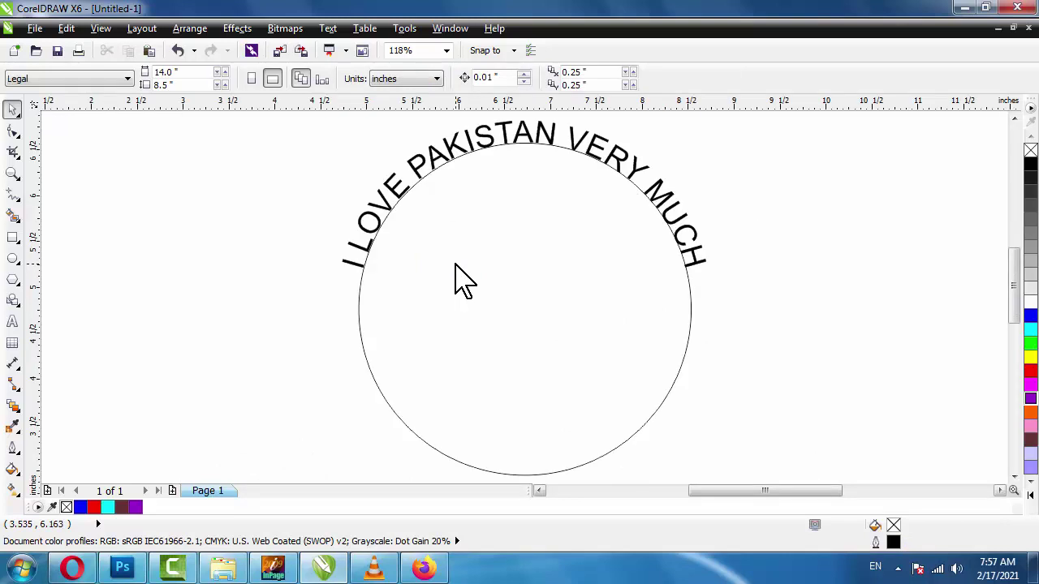
{"action": "scroll", "coordinate": [454, 262], "scroll_direction": "down", "scroll_amount": 3}
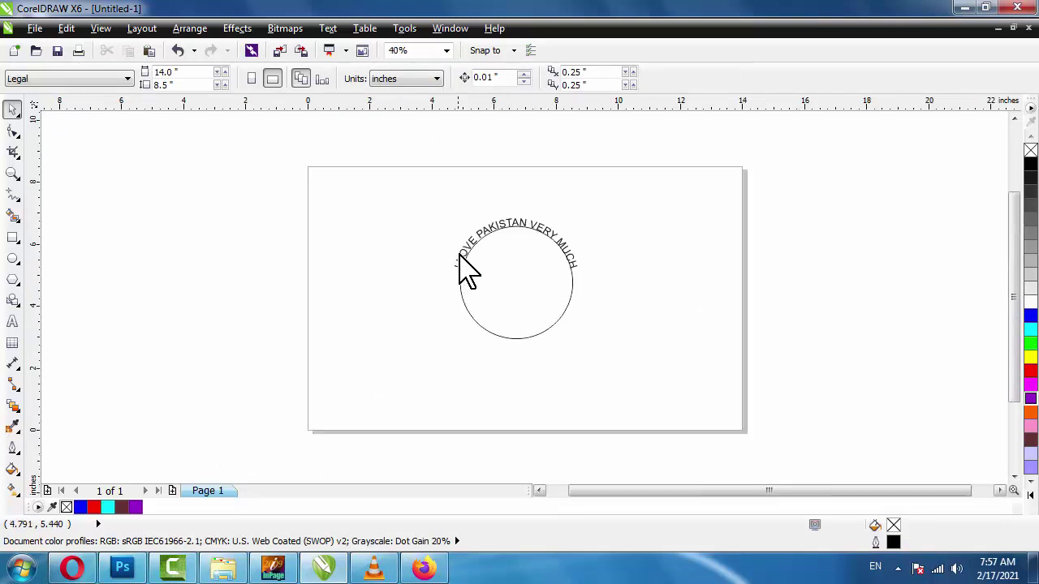
{"action": "left_click", "coordinate": [496, 230]}
{"action": "key", "text": "Delete"}
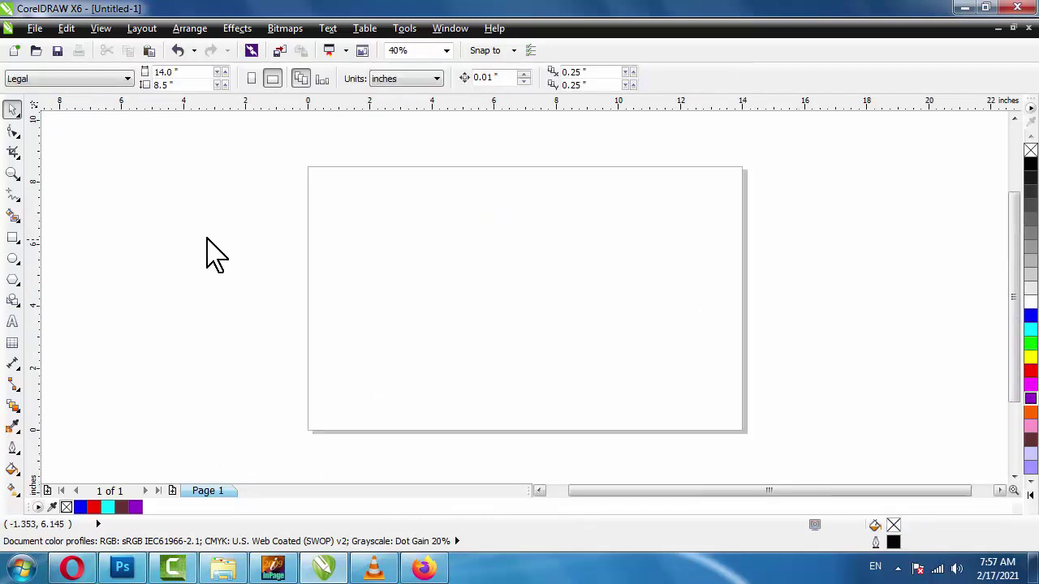
Draw nine ellipses of varying sizes scattered around the outside of the page.
{"action": "left_click", "coordinate": [12, 258]}
{"action": "left_click_drag", "start_coordinate": [92, 177], "coordinate": [160, 266]}
{"action": "left_click_drag", "start_coordinate": [902, 211], "coordinate": [916, 303]}
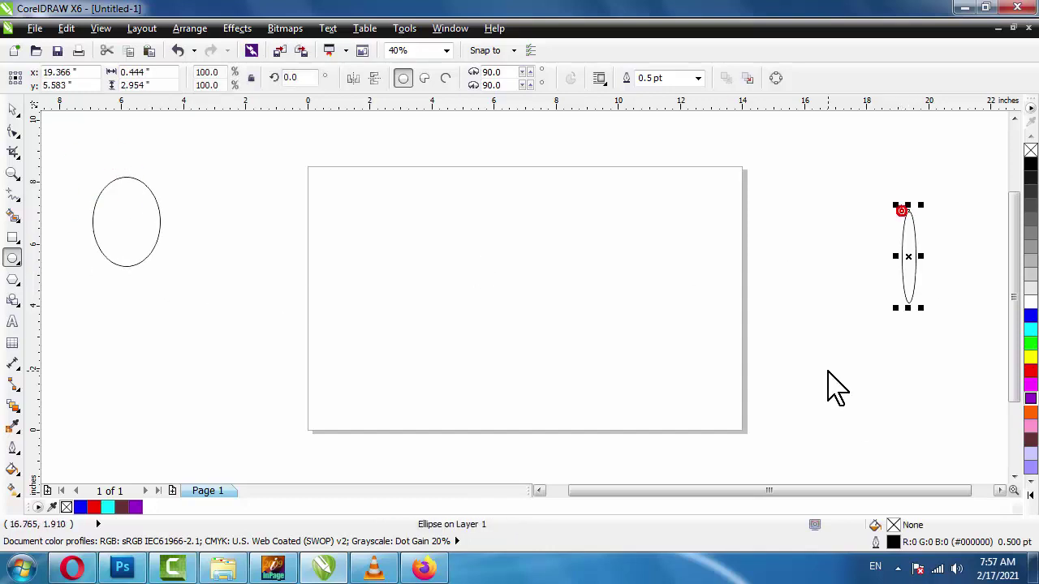
{"action": "left_click_drag", "start_coordinate": [828, 373], "coordinate": [889, 453]}
{"action": "left_click_drag", "start_coordinate": [160, 303], "coordinate": [196, 366]}
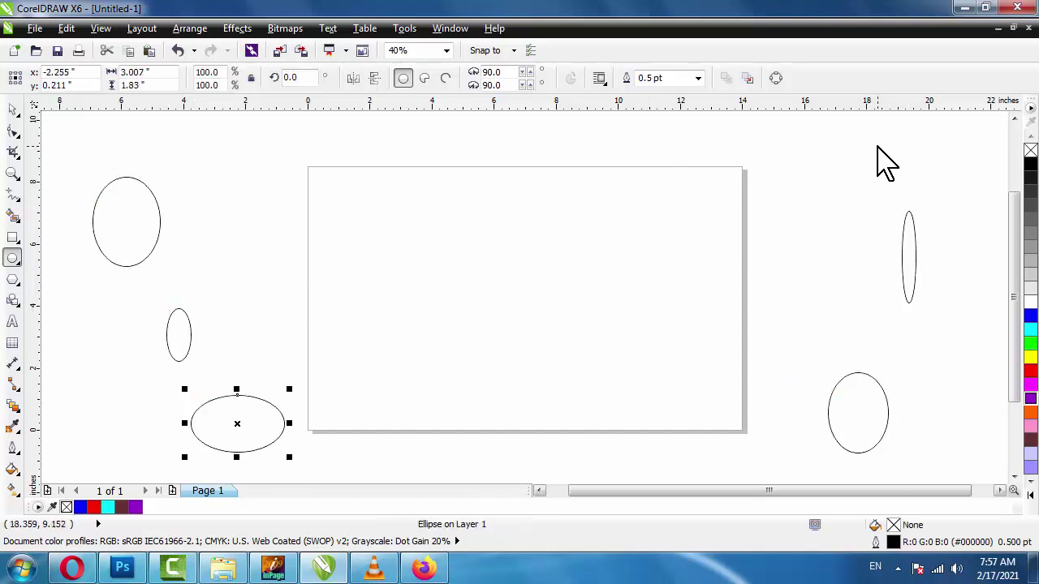
{"action": "left_click_drag", "start_coordinate": [879, 146], "coordinate": [946, 206]}
{"action": "left_click_drag", "start_coordinate": [732, 142], "coordinate": [746, 165]}
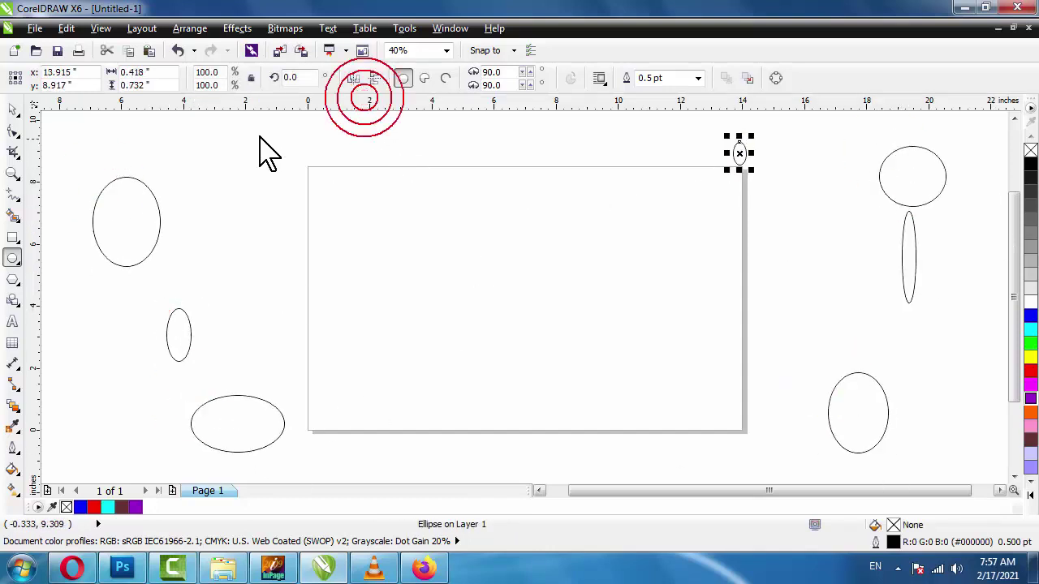
{"action": "mouse_move", "coordinate": [230, 129]}
{"action": "left_mouse_down"}
{"action": "mouse_move", "coordinate": [287, 229]}
{"action": "mouse_move", "coordinate": [264, 306]}
{"action": "left_mouse_up"}
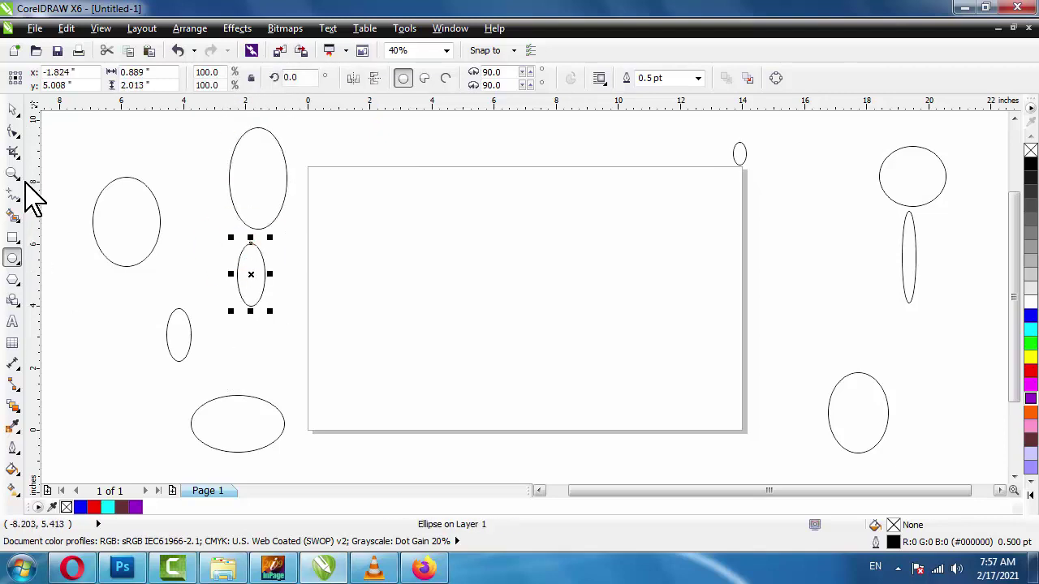
Move the wide upper ellipse and the large lower ellipse from right of the page onto it, and delete both.
{"action": "left_click", "coordinate": [13, 109]}
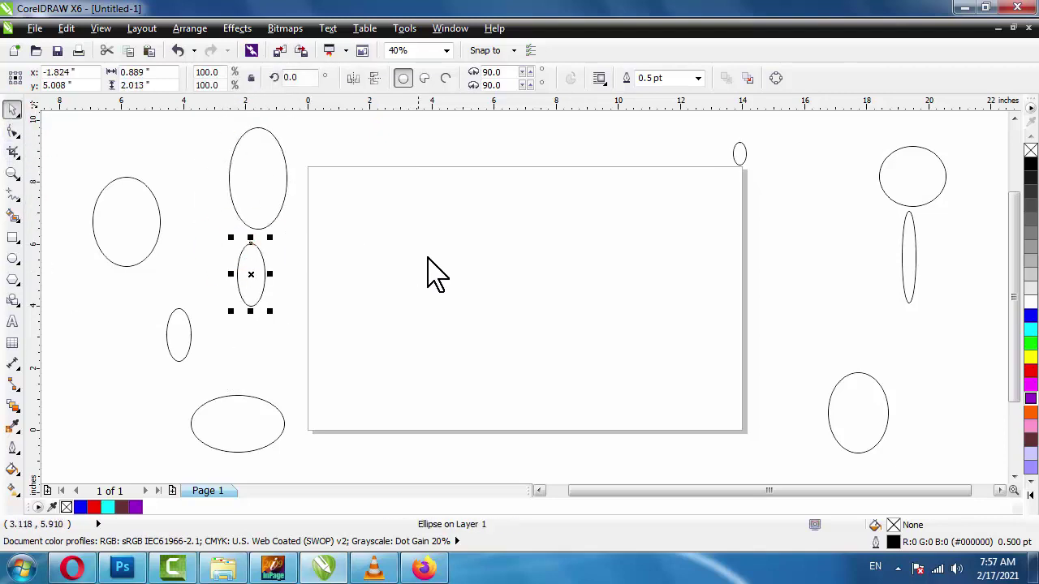
{"action": "left_click_drag", "start_coordinate": [931, 152], "coordinate": [552, 272]}
{"action": "left_click_drag", "start_coordinate": [846, 394], "coordinate": [495, 301]}
{"action": "key", "text": "Delete"}
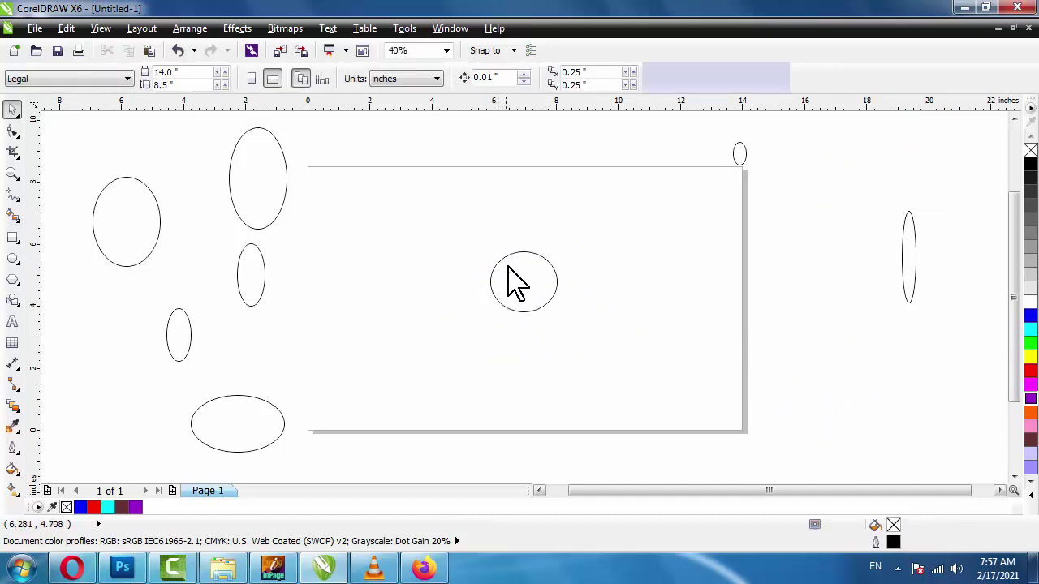
{"action": "left_click", "coordinate": [524, 270]}
{"action": "key", "text": "Delete"}
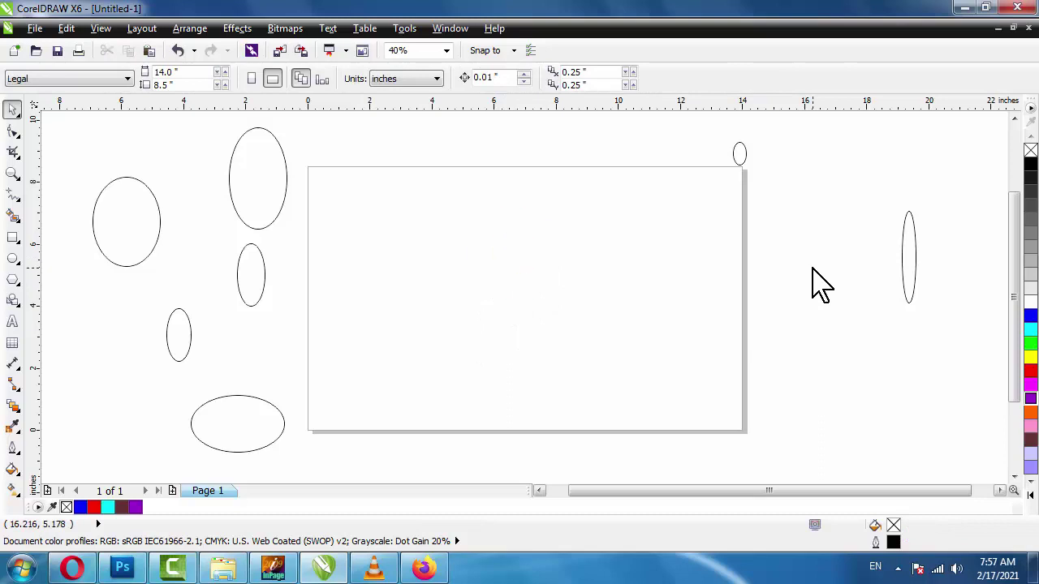
Centre the narrow ellipse from the right and the tall ellipse beside the page's upper-left corner on the page in turn, deleting each.
{"action": "left_click", "coordinate": [904, 247]}
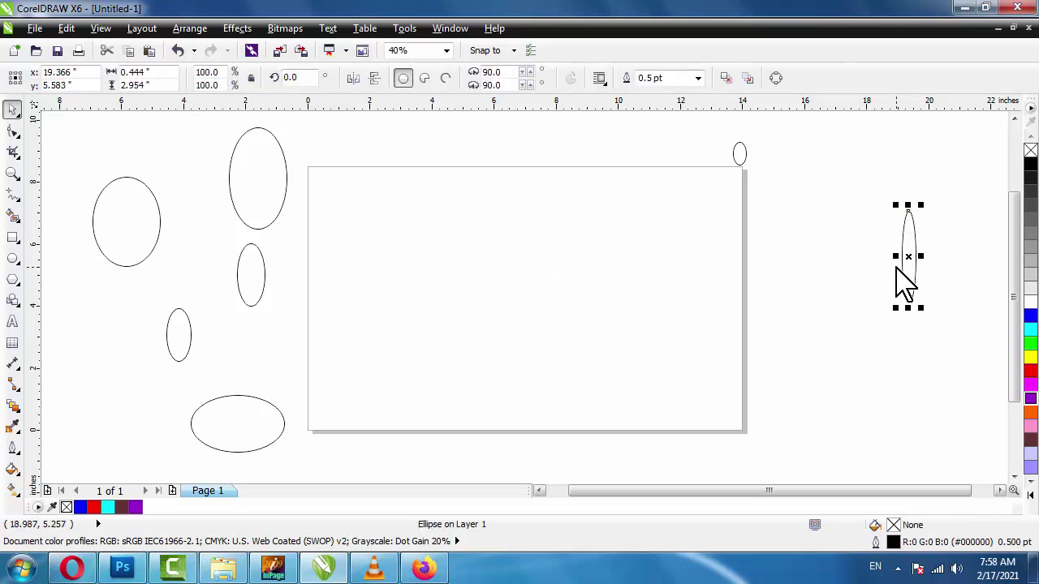
{"action": "key", "text": "p"}
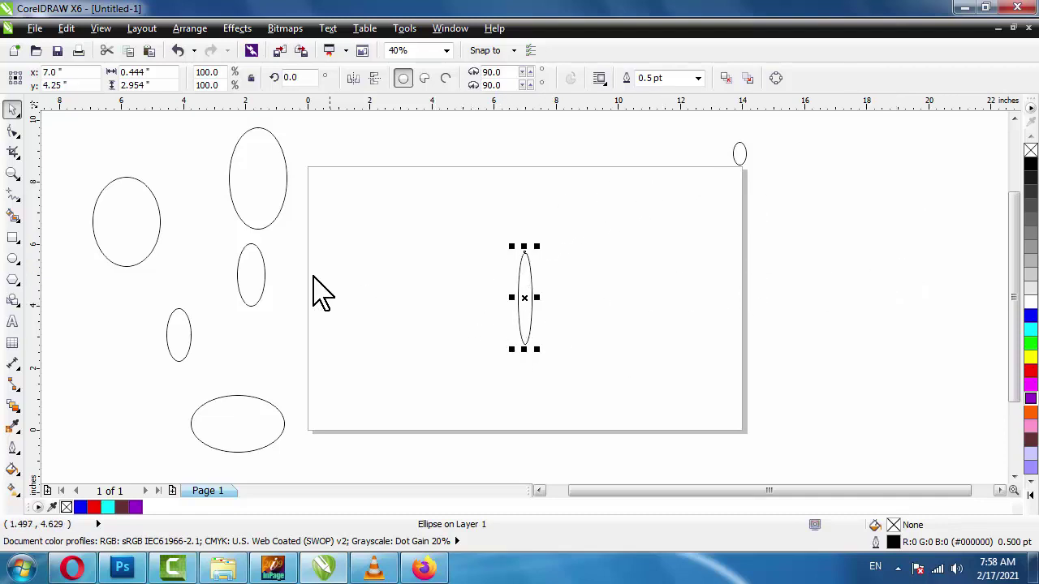
{"action": "left_click", "coordinate": [268, 190]}
{"action": "left_click", "coordinate": [260, 133]}
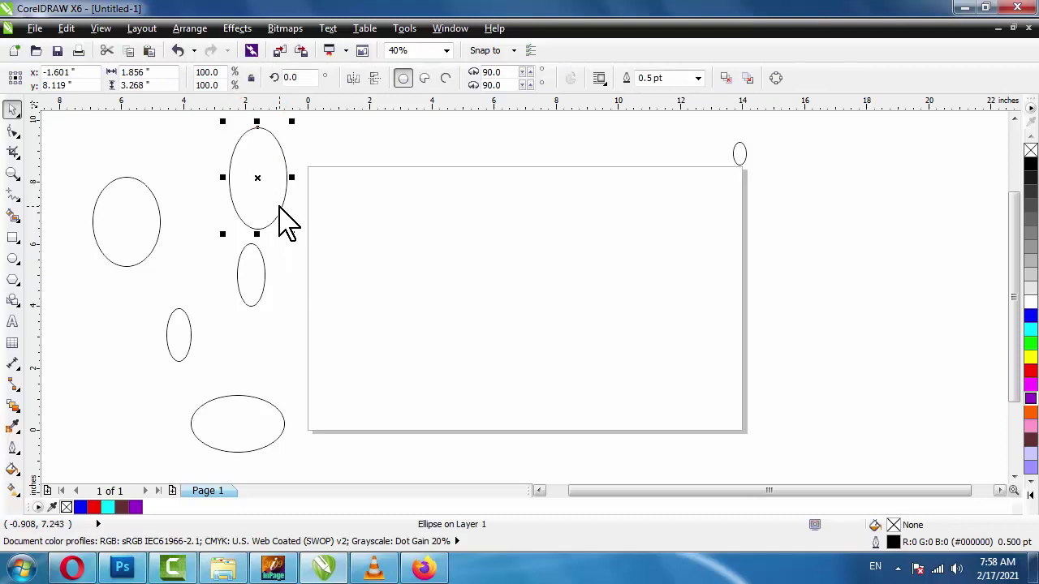
{"action": "key", "text": "p"}
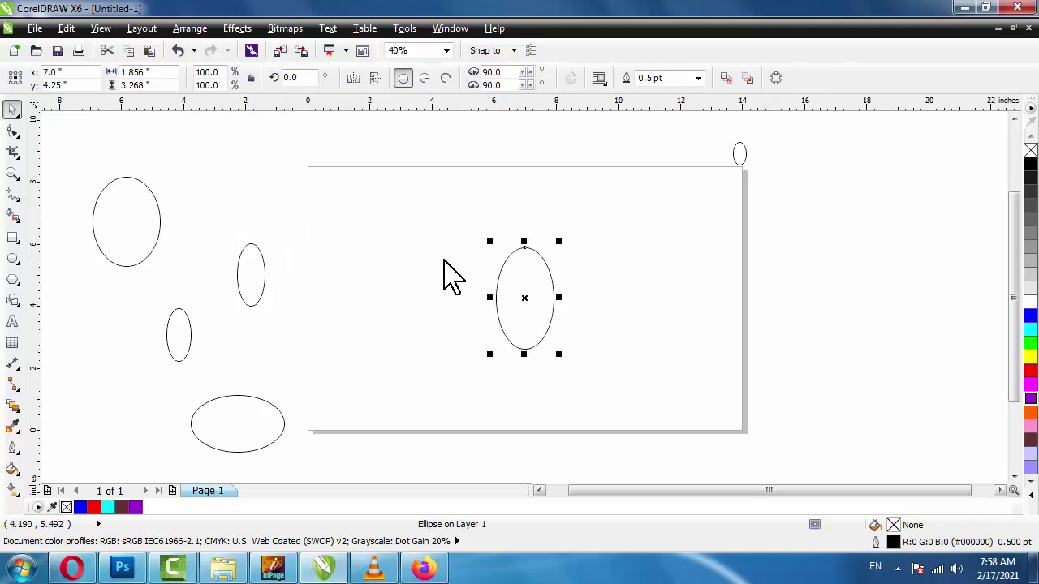
{"action": "key", "text": "Delete"}
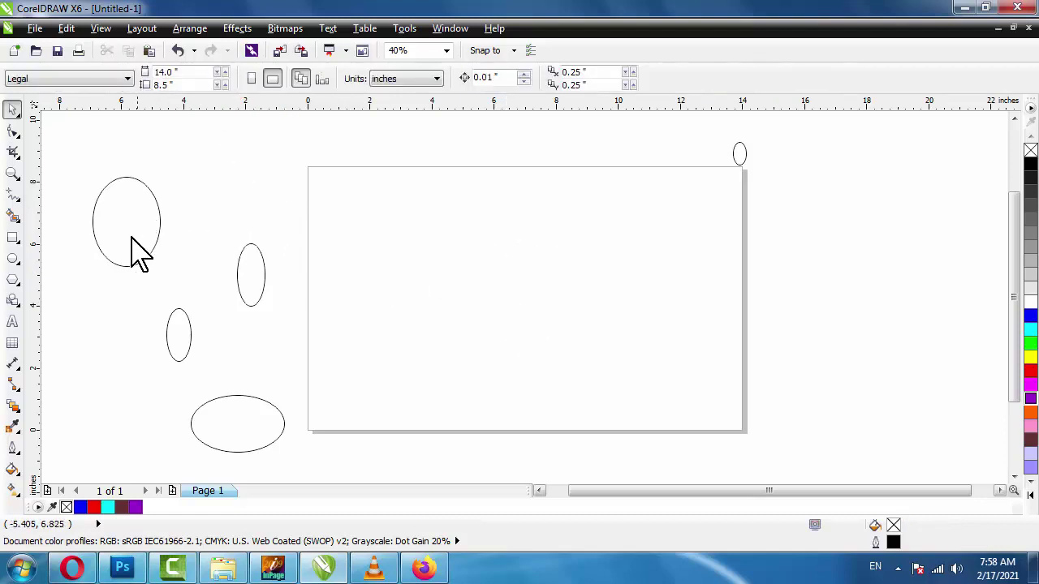
Draw a rectangle about 0.81 by 0.94 inches in the page's upper-left corner and repeat it downward into a column of five.
{"action": "left_click", "coordinate": [12, 238]}
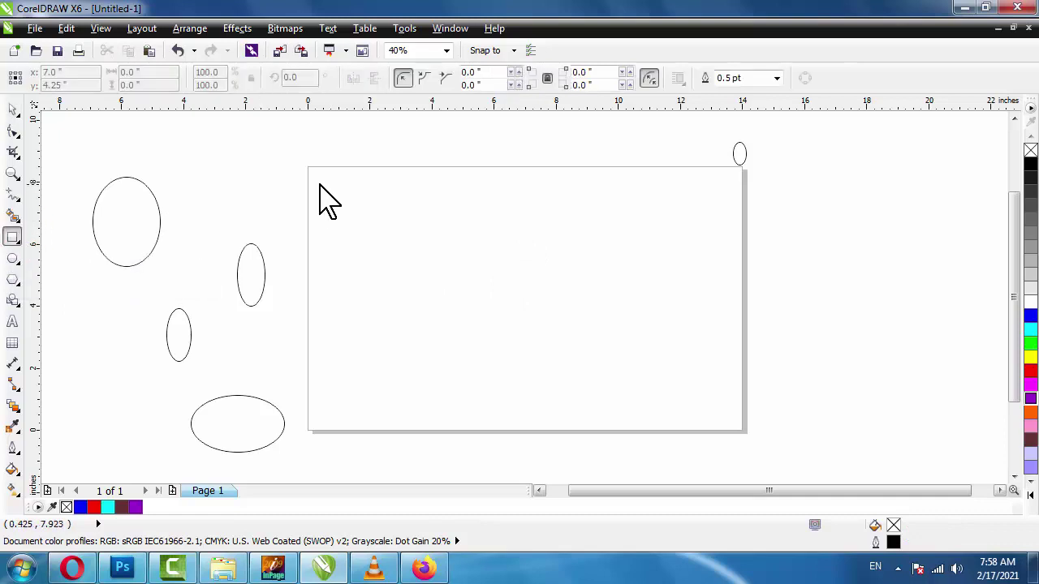
{"action": "mouse_move", "coordinate": [319, 185]}
{"action": "left_mouse_down"}
{"action": "mouse_move", "coordinate": [350, 218]}
{"action": "mouse_move", "coordinate": [343, 255]}
{"action": "mouse_move", "coordinate": [344, 236]}
{"action": "left_mouse_up"}
{"action": "left_click", "coordinate": [12, 109]}
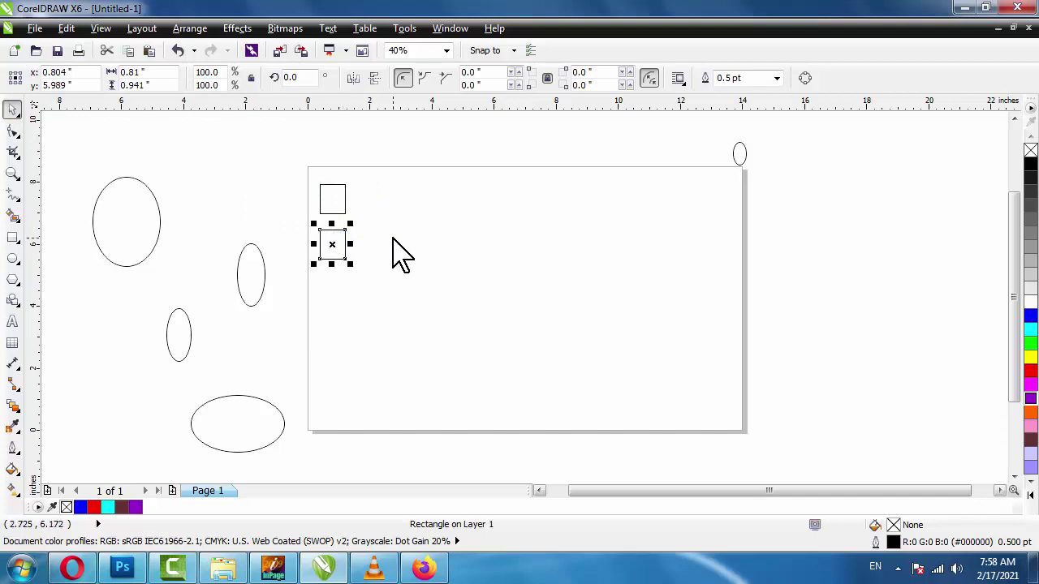
{"action": "key", "text": "ctrl+r"}
{"action": "key", "text": "ctrl+r"}
{"action": "key", "text": "ctrl+r"}
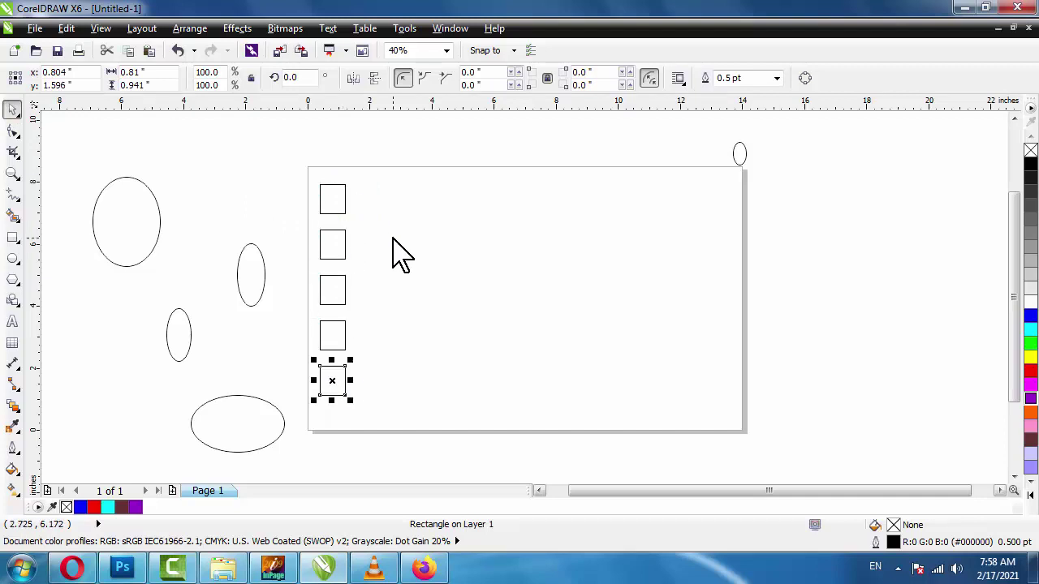
Copy the column of five rectangles about 1.41 inches to the right and repeat the copy until there are nine columns.
{"action": "left_click_drag", "start_coordinate": [224, 153], "coordinate": [468, 427]}
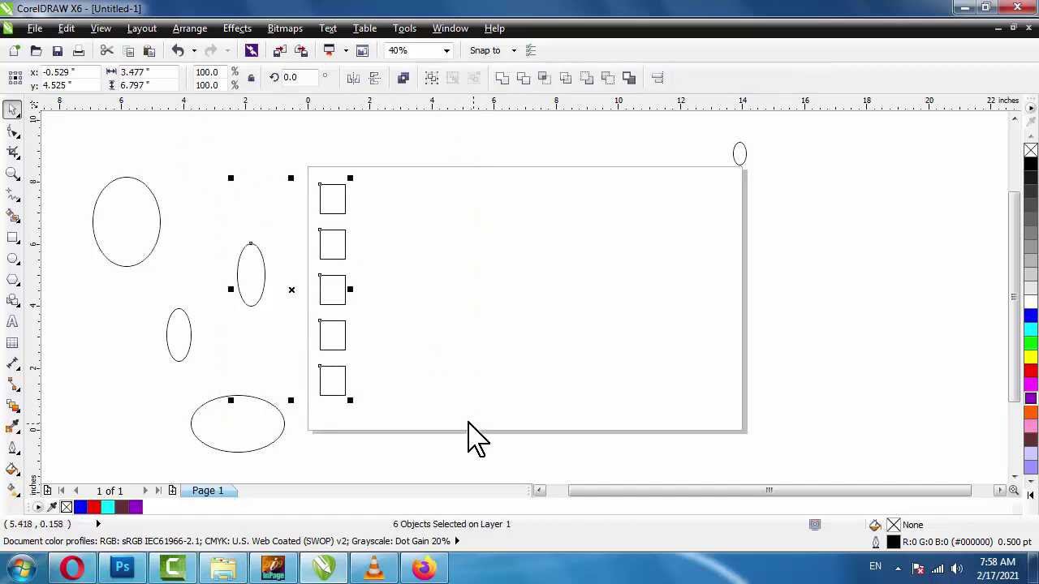
{"action": "left_click_drag", "start_coordinate": [438, 148], "coordinate": [315, 460]}
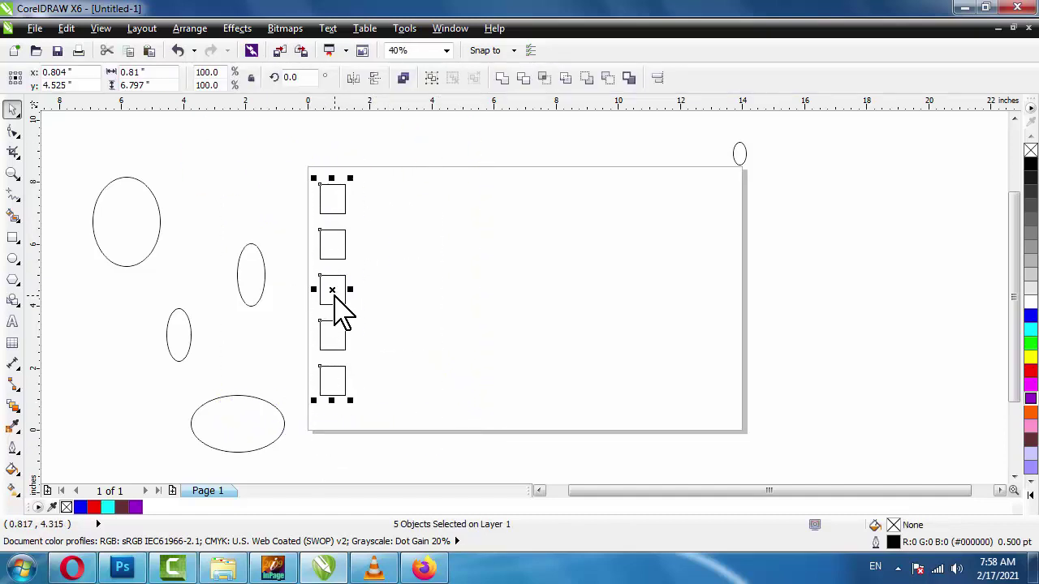
{"action": "left_click_drag", "start_coordinate": [335, 292], "coordinate": [378, 292]}
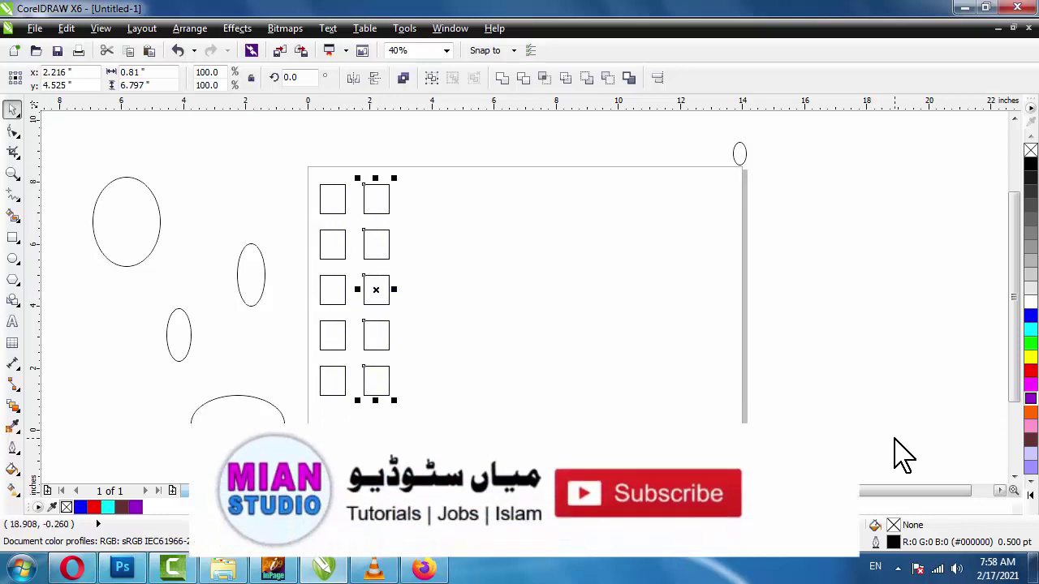
{"action": "key", "text": "ctrl+d"}
{"action": "key", "text": "ctrl+d"}
{"action": "key", "text": "ctrl+d"}
{"action": "key", "text": "ctrl+d"}
{"action": "key", "text": "ctrl+d"}
{"action": "key", "text": "ctrl+d"}
{"action": "key", "text": "ctrl+d"}
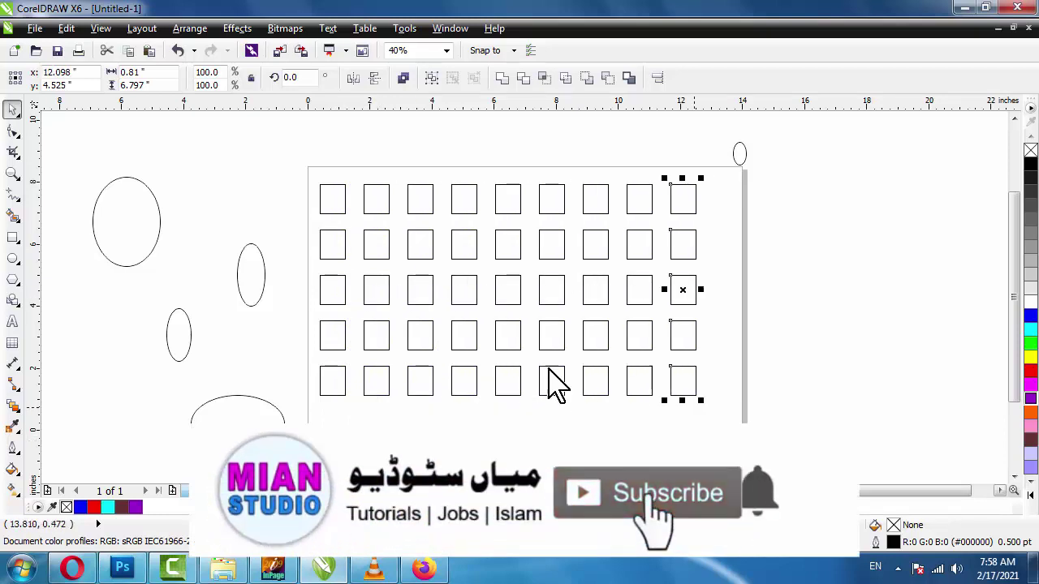
Group all the rectangles in the grid and move the group by eye to the middle of the page.
{"action": "left_click_drag", "start_coordinate": [295, 155], "coordinate": [730, 421]}
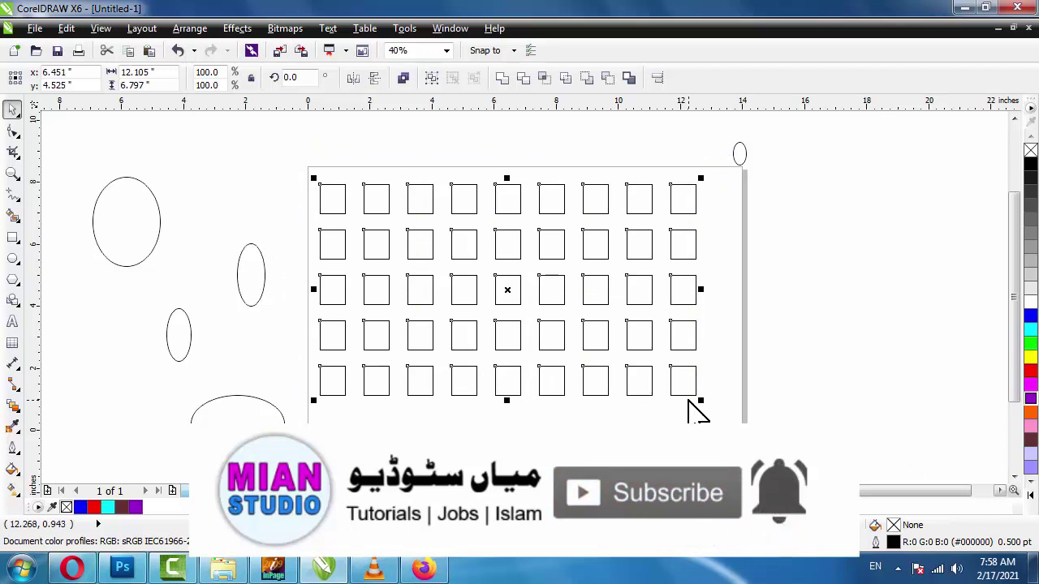
{"action": "key", "text": "ctrl+g"}
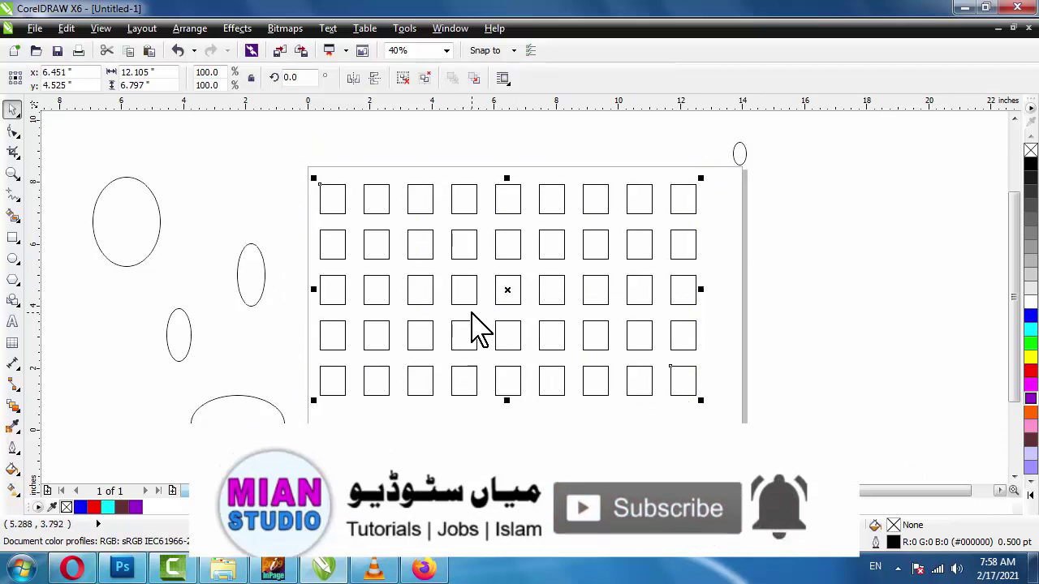
{"action": "mouse_move", "coordinate": [503, 292]}
{"action": "left_mouse_down"}
{"action": "mouse_move", "coordinate": [538, 308]}
{"action": "mouse_move", "coordinate": [520, 300]}
{"action": "left_mouse_up"}
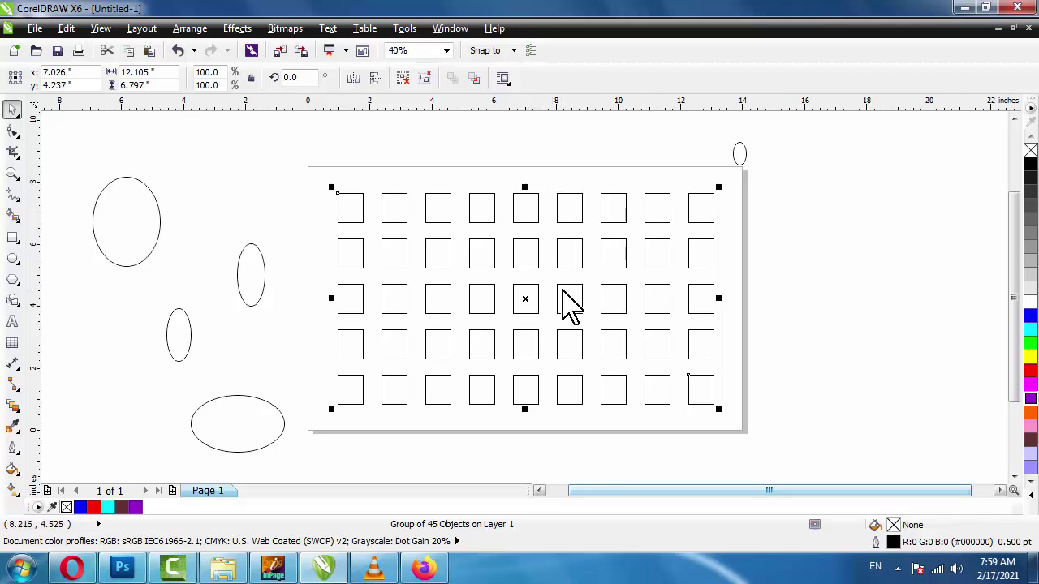
Align the group of rectangles exactly to the centre of the page.
{"action": "scroll", "coordinate": [565, 267], "scroll_direction": "up", "scroll_amount": 2}
{"action": "scroll", "coordinate": [566, 268], "scroll_direction": "down", "scroll_amount": 2}
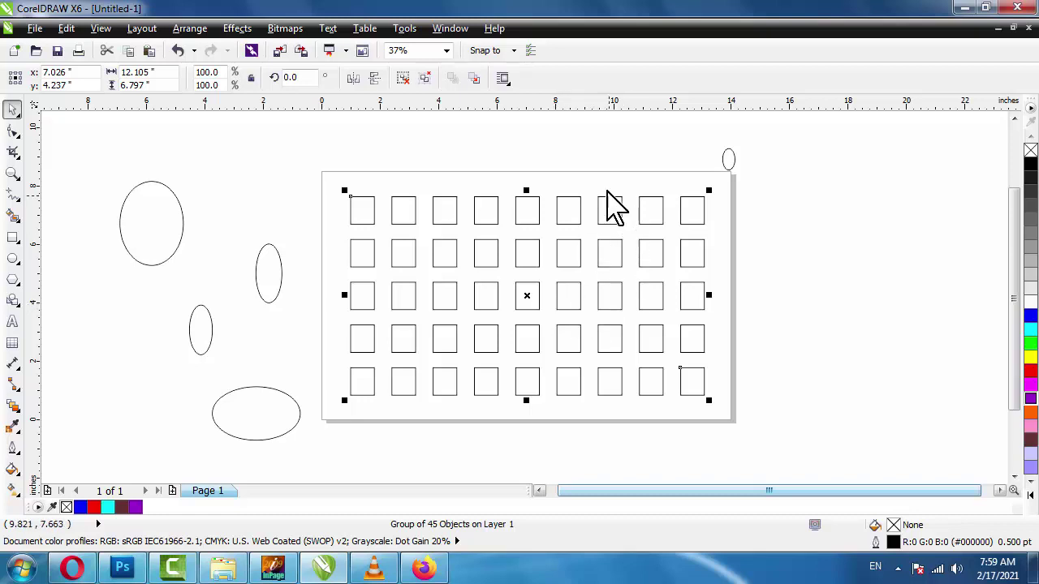
{"action": "key", "text": "p"}
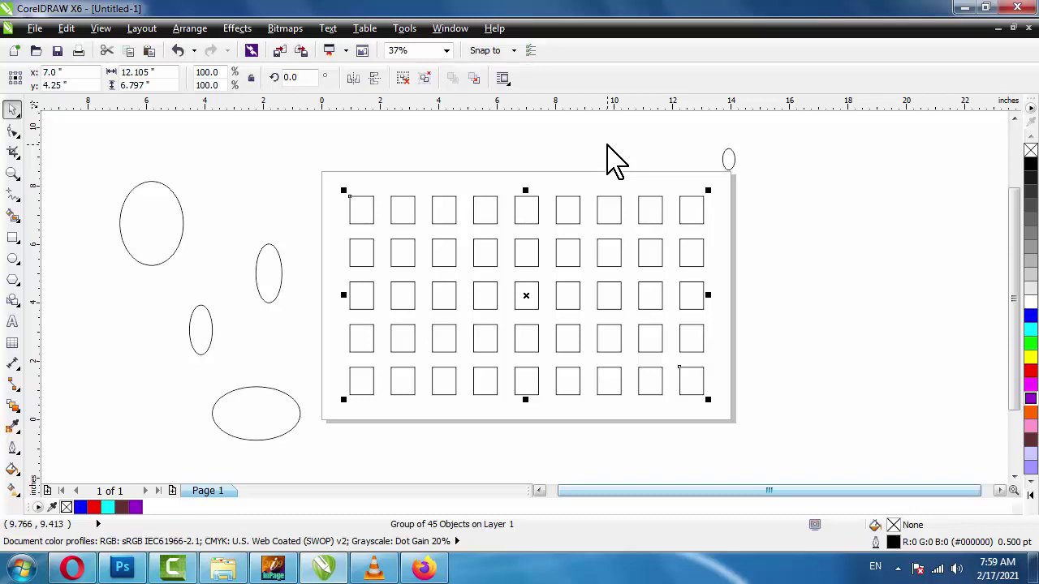
{"action": "key", "text": "ctrl+z"}
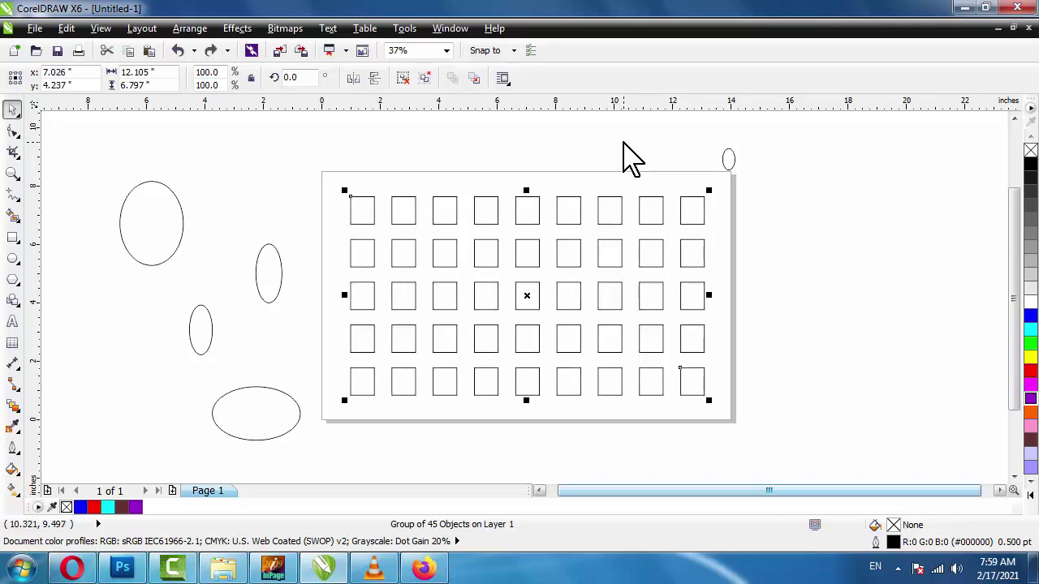
{"action": "key", "text": "p"}
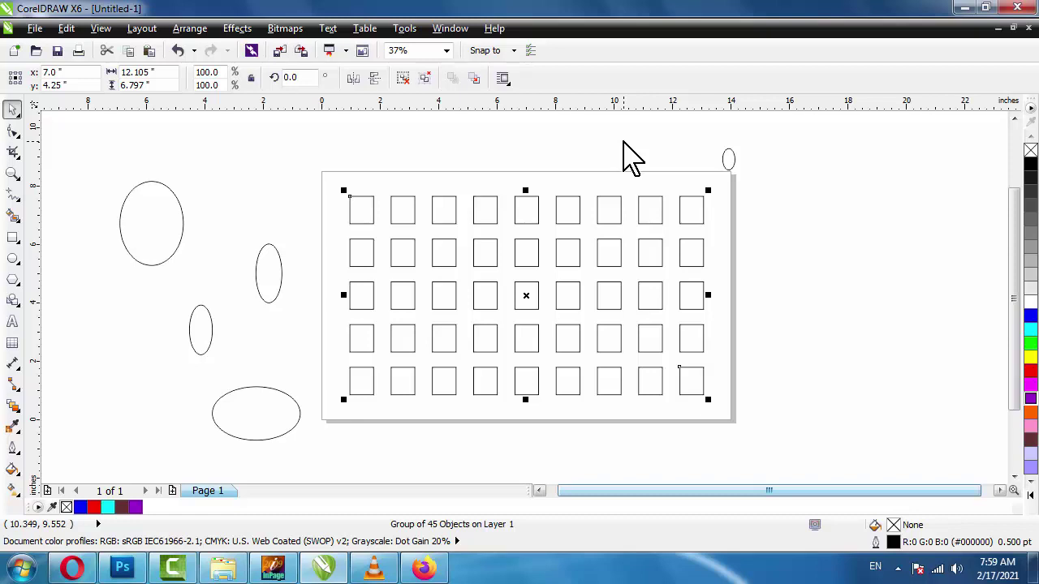
Delete the rectangle group and all remaining ellipses around the page.
{"action": "key", "text": "Delete"}
{"action": "left_click_drag", "start_coordinate": [74, 144], "coordinate": [503, 469]}
{"action": "key", "text": "Delete"}
{"action": "left_click", "coordinate": [734, 144]}
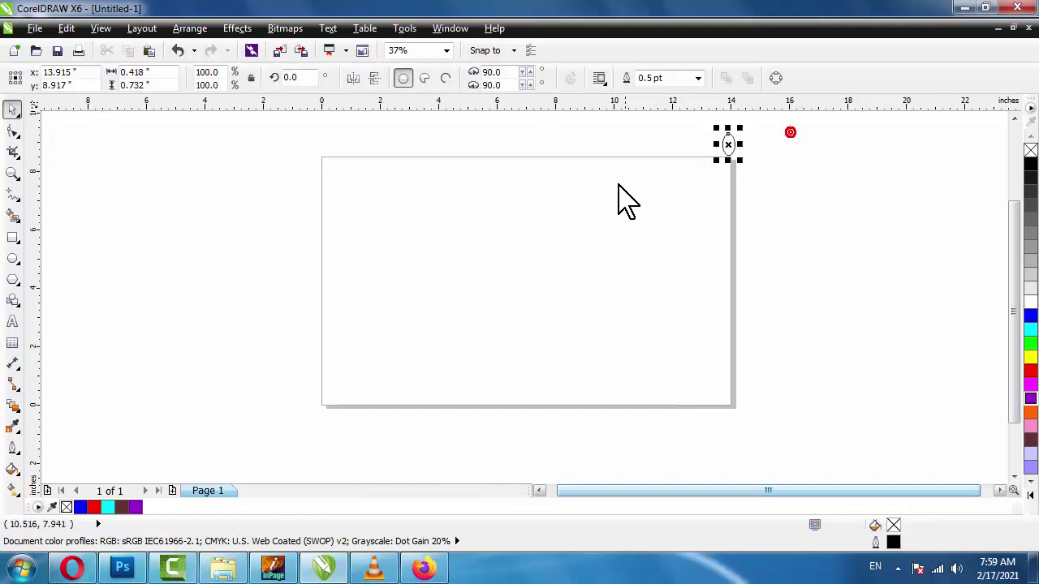
{"action": "key", "text": "Delete"}
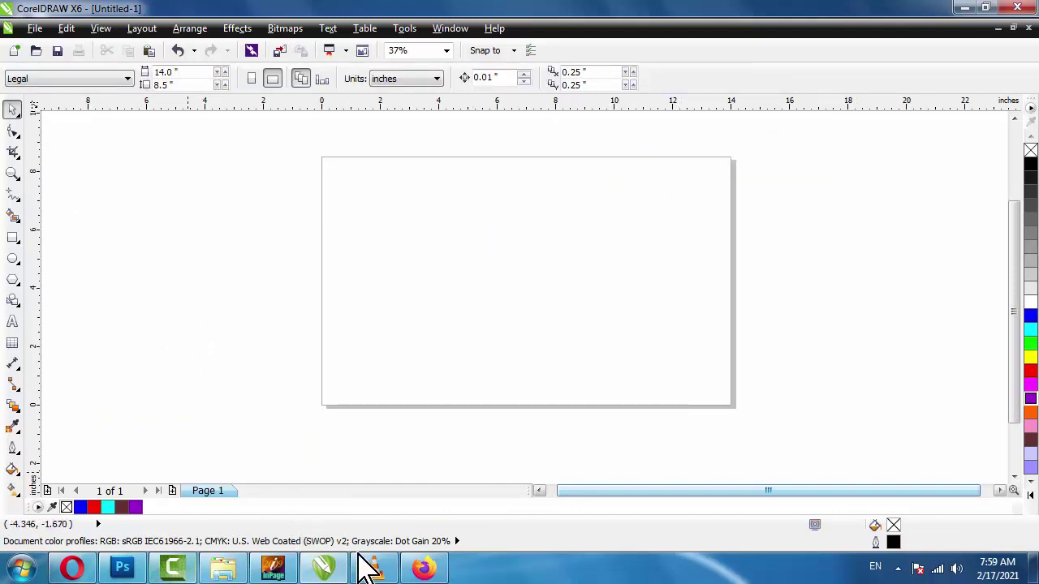
Switch to the Opera browser and copy the description paragraph below the "CorelDRAW Training and Tutorials" heading.
{"action": "left_click", "coordinate": [71, 566]}
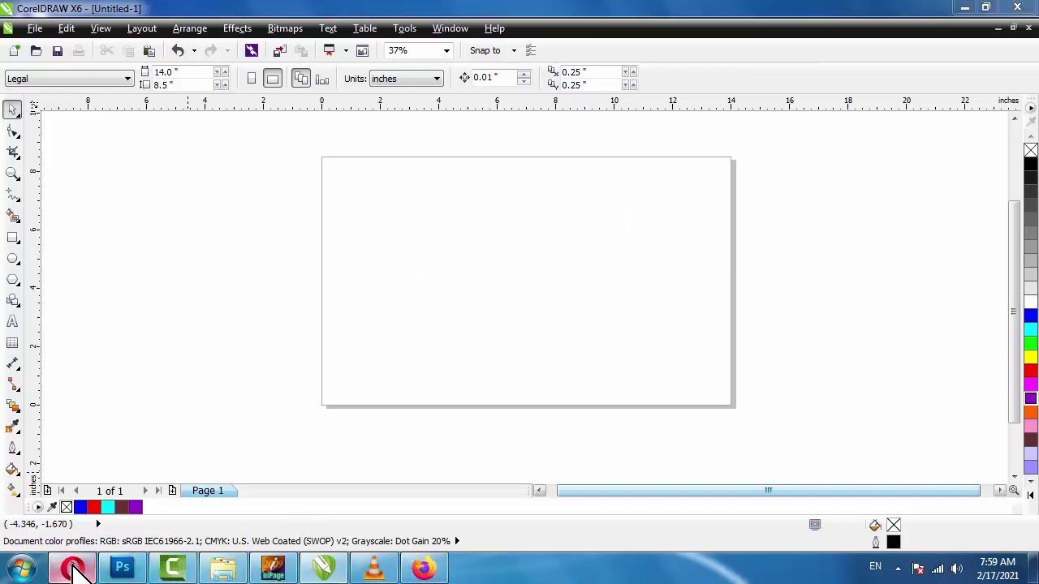
{"action": "triple_click", "coordinate": [209, 284]}
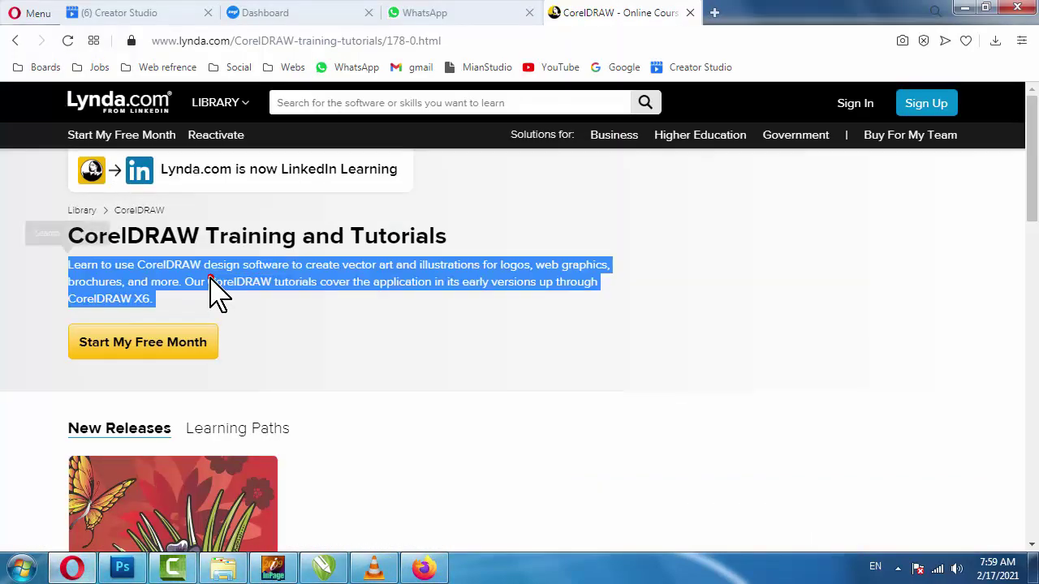
{"action": "right_click", "coordinate": [221, 272]}
{"action": "left_click", "coordinate": [262, 325]}
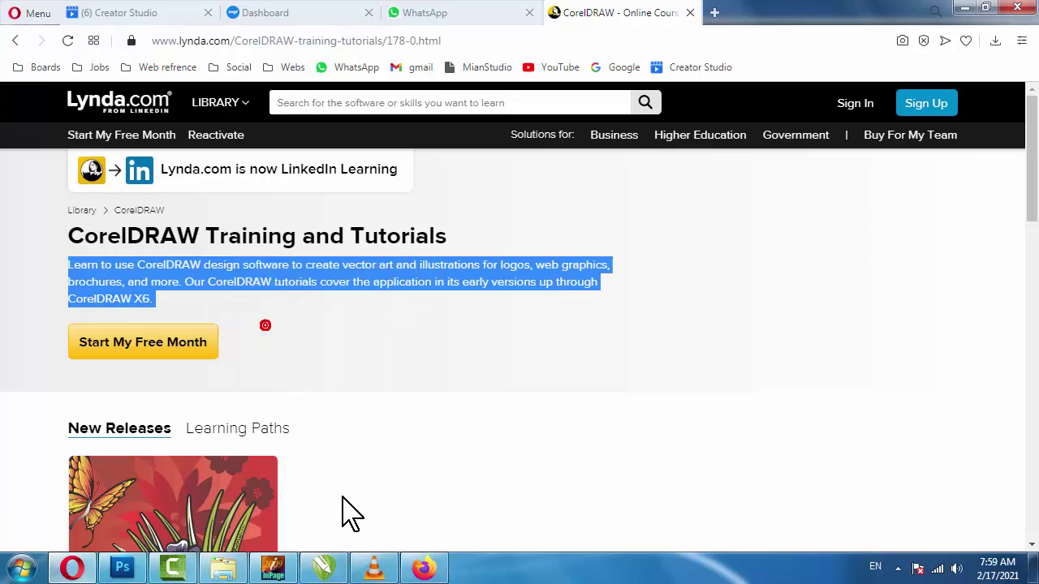
Switch back to CorelDRAW, paste the copied paragraph and move it to the upper part of the page, centred at about 7.47, 6.42 inches.
{"action": "left_click", "coordinate": [319, 568]}
{"action": "right_click", "coordinate": [438, 209]}
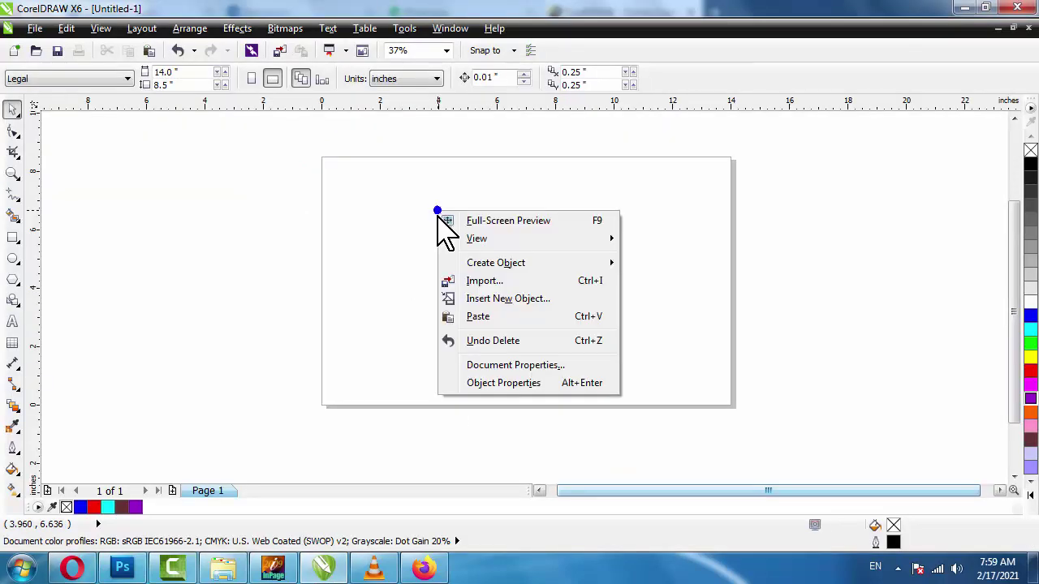
{"action": "left_click", "coordinate": [505, 316]}
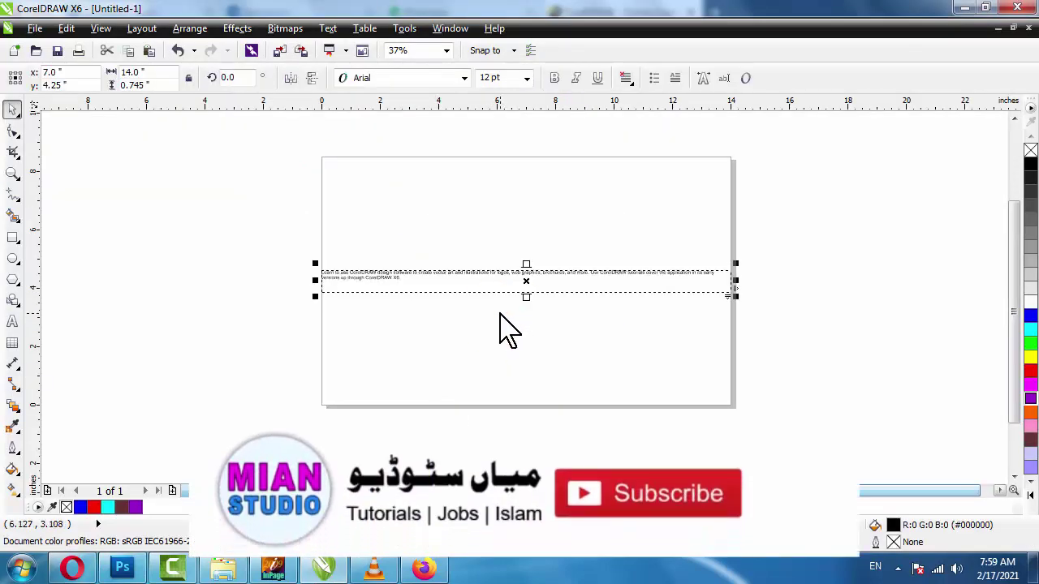
{"action": "left_click_drag", "start_coordinate": [531, 281], "coordinate": [557, 232]}
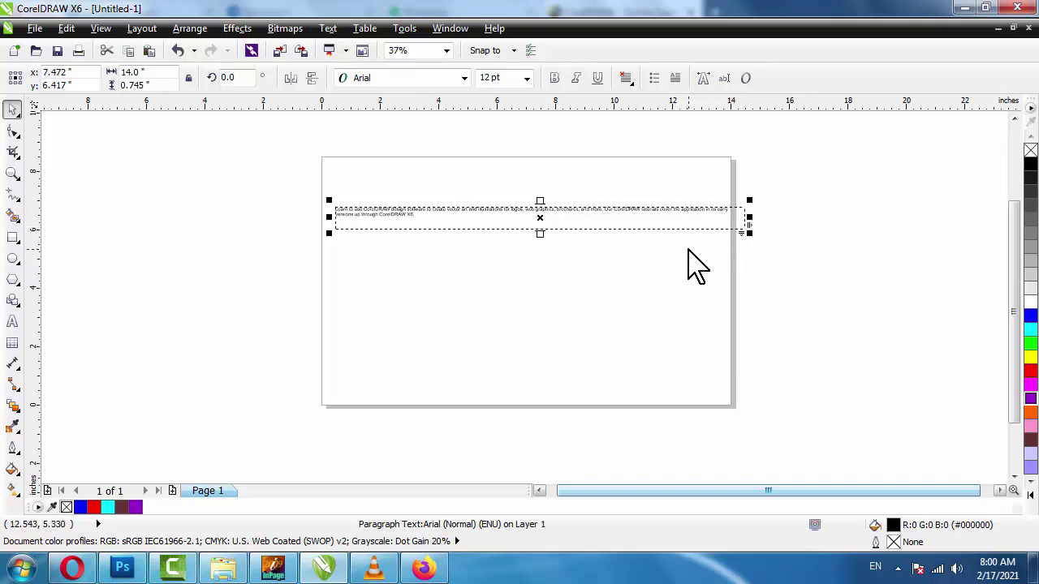
Convert the pasted paragraph text to artistic text and examine its characters up close.
{"action": "left_click", "coordinate": [328, 28]}
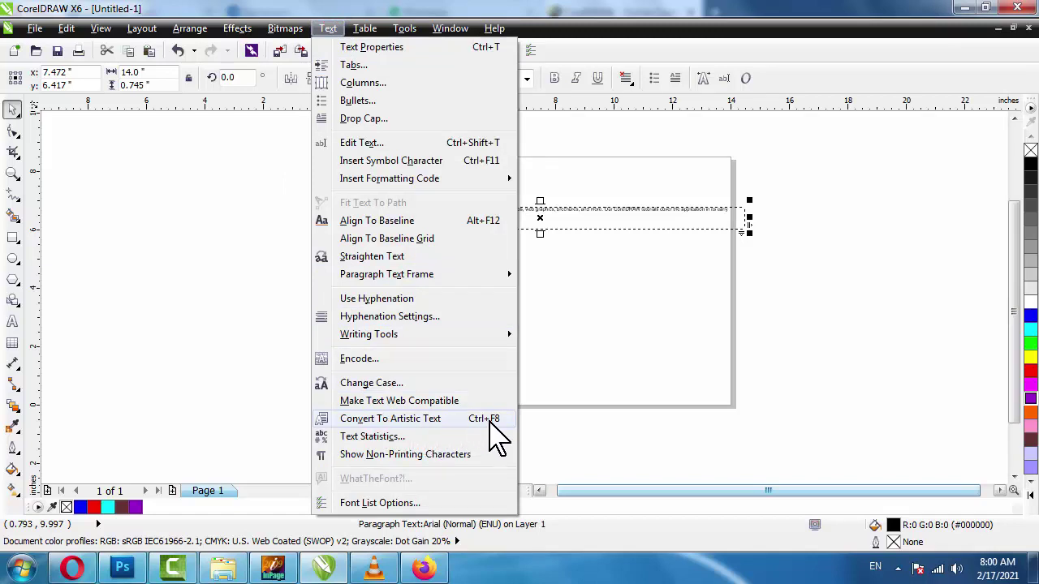
{"action": "left_click", "coordinate": [470, 414]}
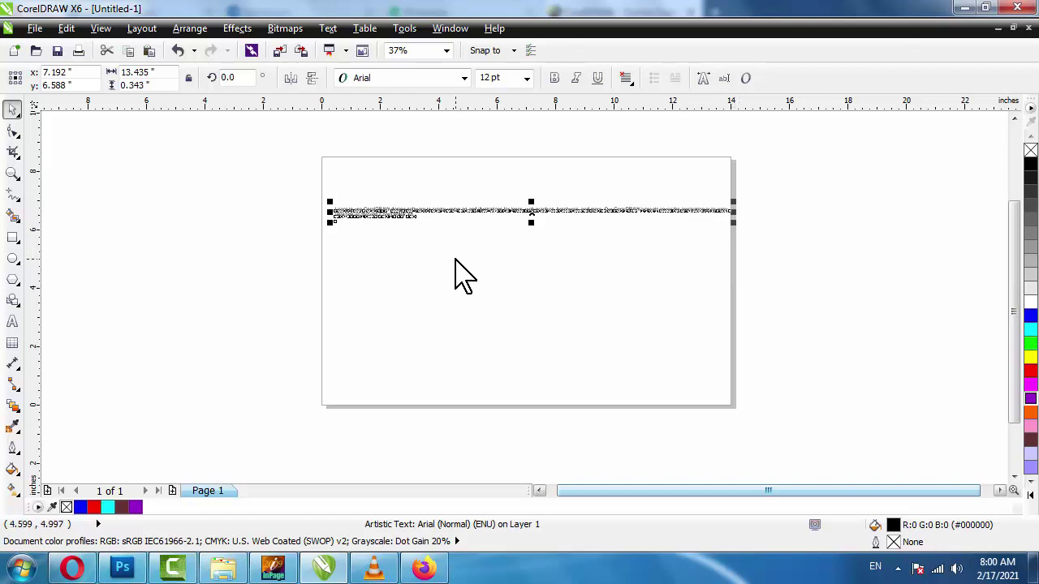
{"action": "left_click", "coordinate": [514, 209]}
{"action": "left_click", "coordinate": [510, 236]}
{"action": "left_click", "coordinate": [506, 204]}
{"action": "scroll", "coordinate": [507, 207], "scroll_direction": "up", "scroll_amount": 4}
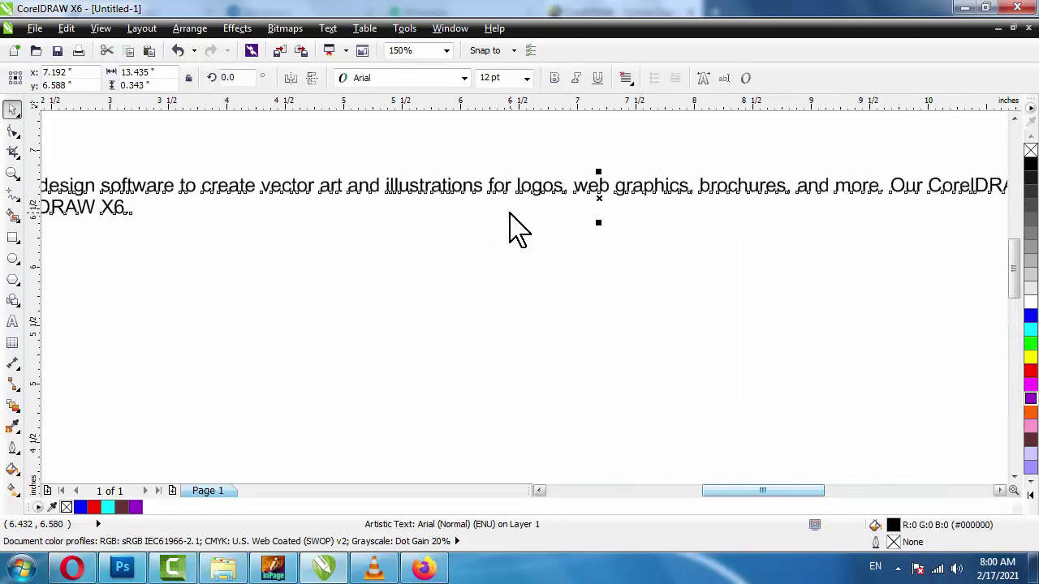
{"action": "scroll", "coordinate": [511, 223], "scroll_direction": "down", "scroll_amount": 4}
{"action": "scroll", "coordinate": [477, 196], "scroll_direction": "up", "scroll_amount": 2}
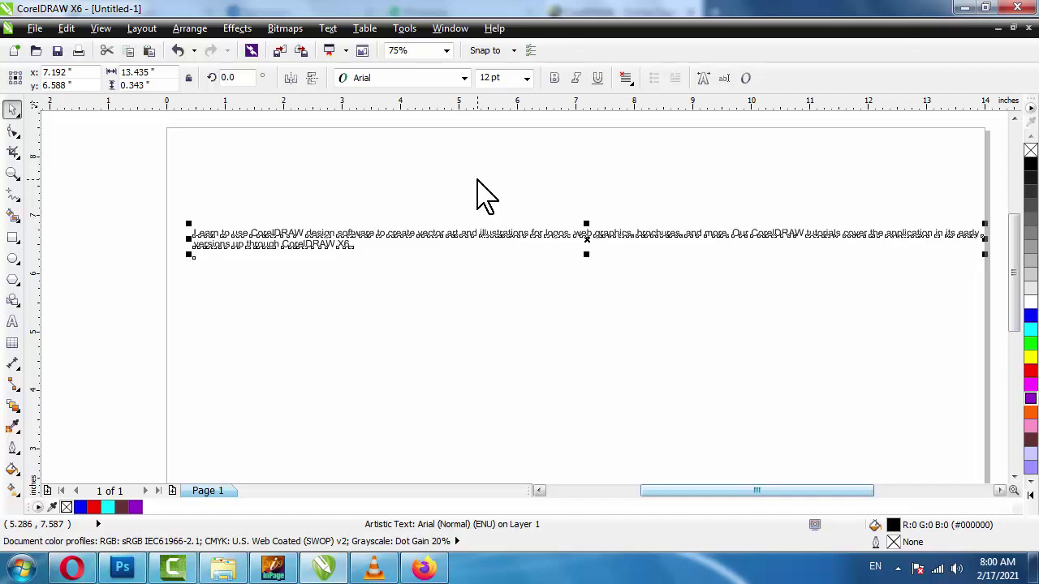
Convert the artistic text back to paragraph text and resize its frame to about 7.04 by 1.27 inches.
{"action": "left_click", "coordinate": [328, 29]}
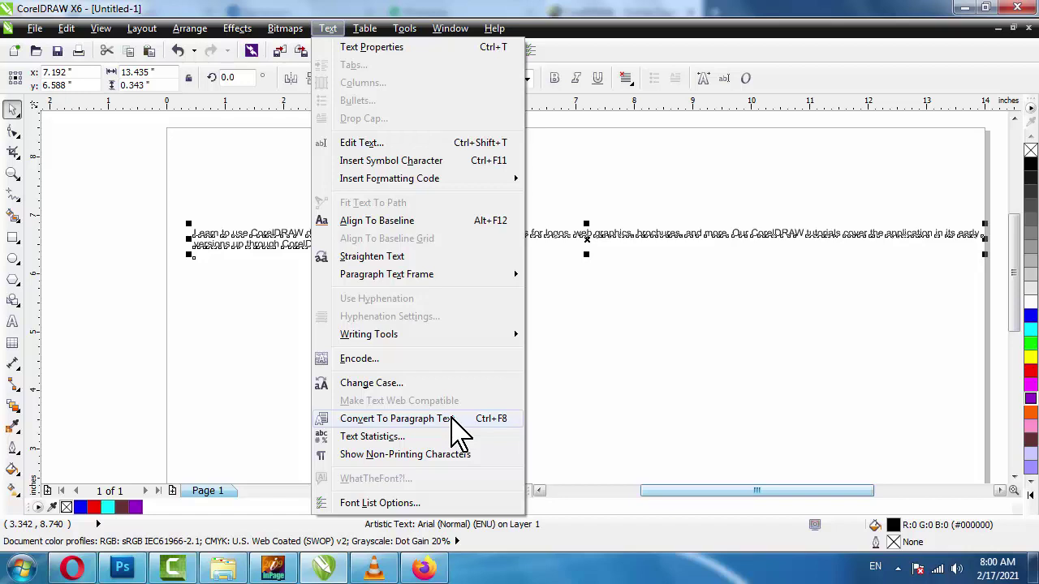
{"action": "left_click", "coordinate": [404, 421]}
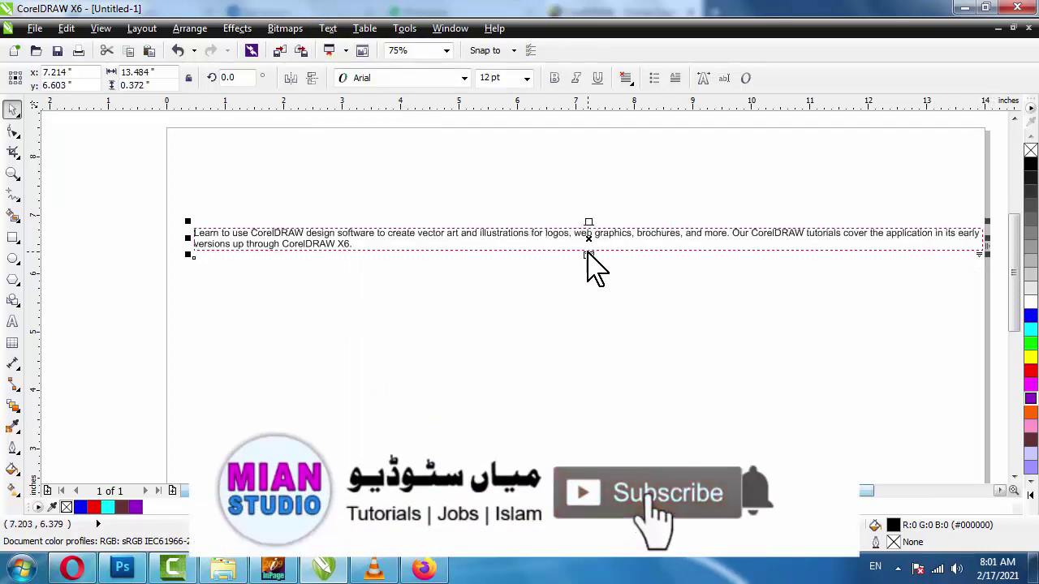
{"action": "left_click_drag", "start_coordinate": [587, 255], "coordinate": [601, 278]}
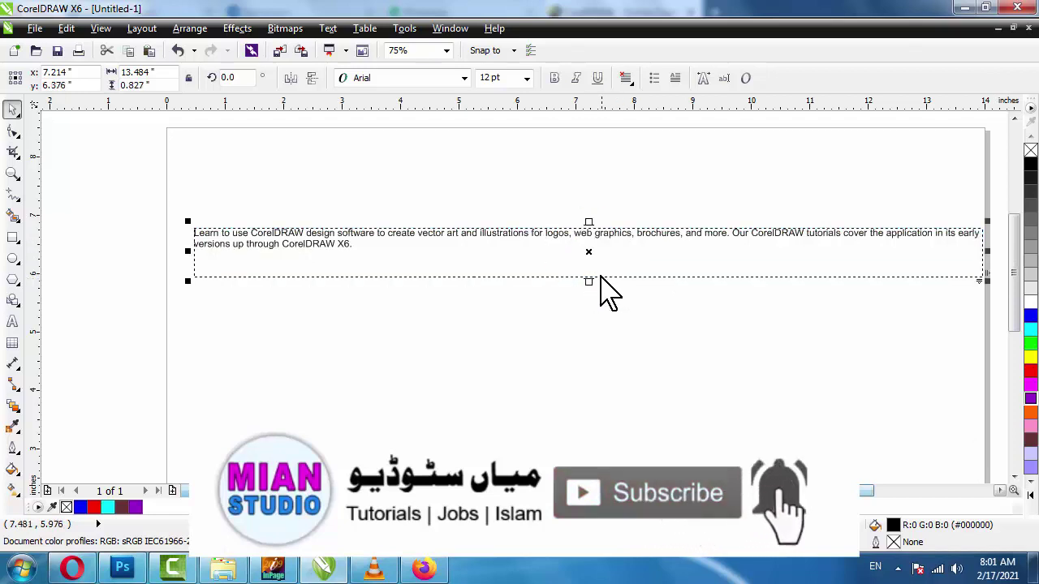
{"action": "left_click_drag", "start_coordinate": [986, 252], "coordinate": [807, 260]}
{"action": "left_click_drag", "start_coordinate": [188, 251], "coordinate": [309, 278]}
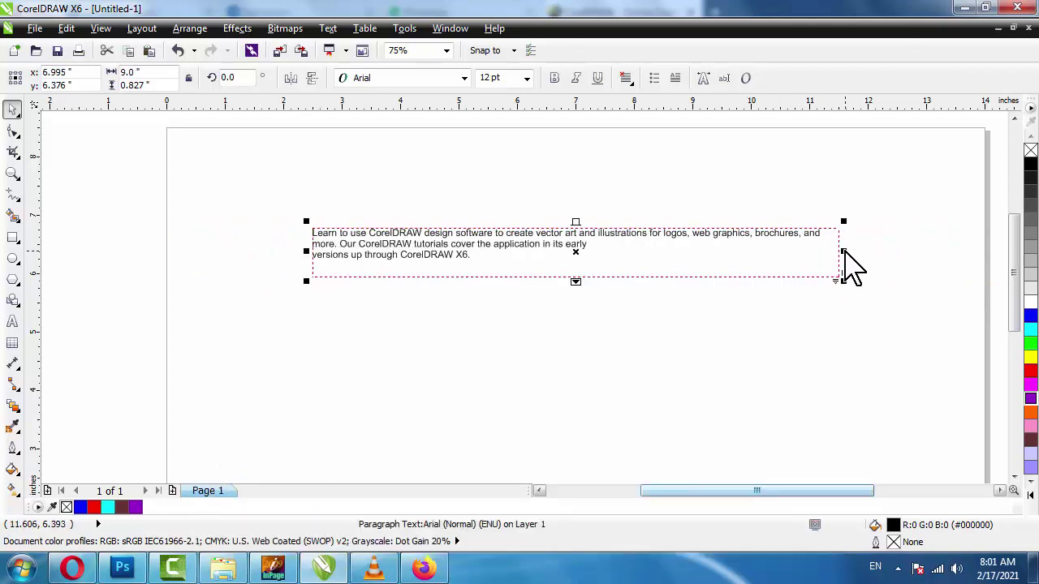
{"action": "left_click_drag", "start_coordinate": [842, 250], "coordinate": [729, 258]}
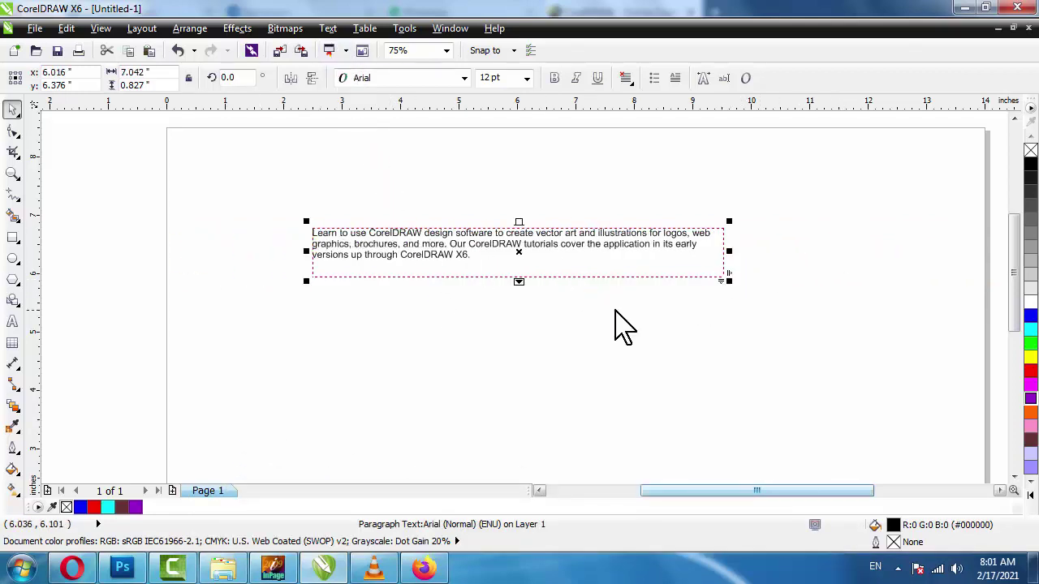
{"action": "left_click_drag", "start_coordinate": [522, 282], "coordinate": [527, 307]}
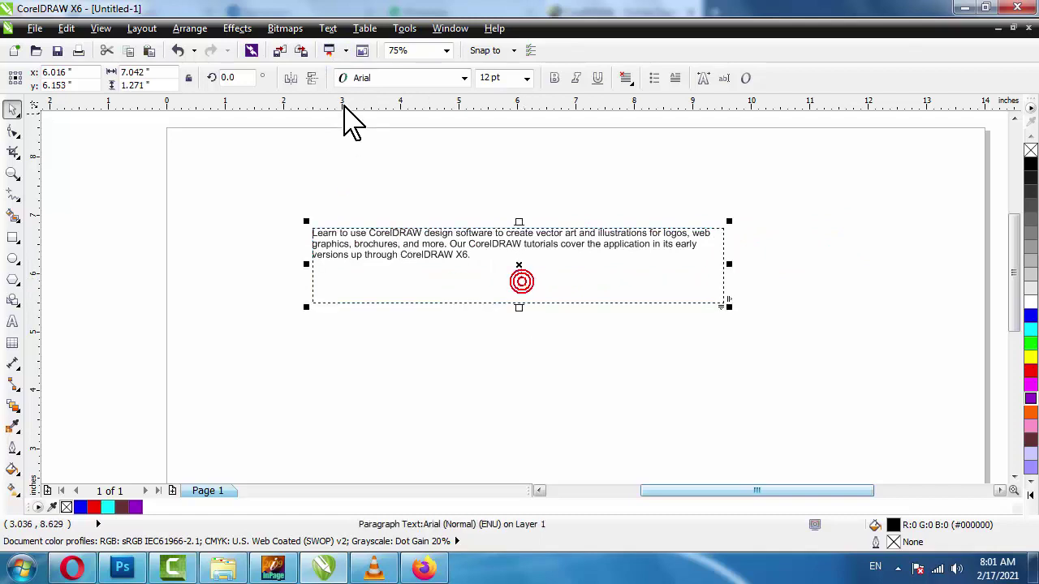
Convert the paragraph to artistic text, stretch it to about 7.67 inches wide, and squeeze it back to about 6.83 inches.
{"action": "left_click", "coordinate": [328, 28]}
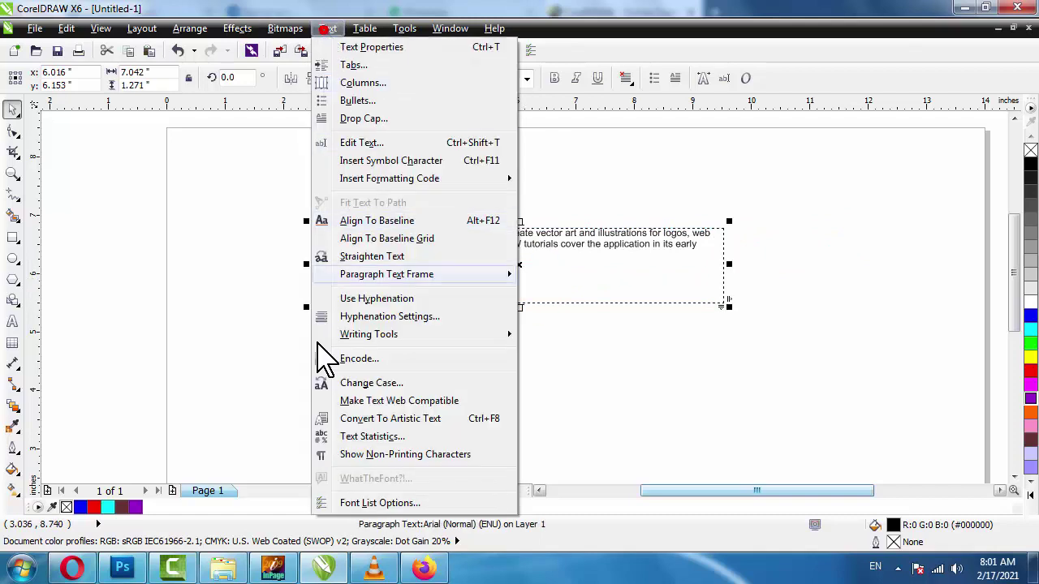
{"action": "left_click", "coordinate": [430, 419]}
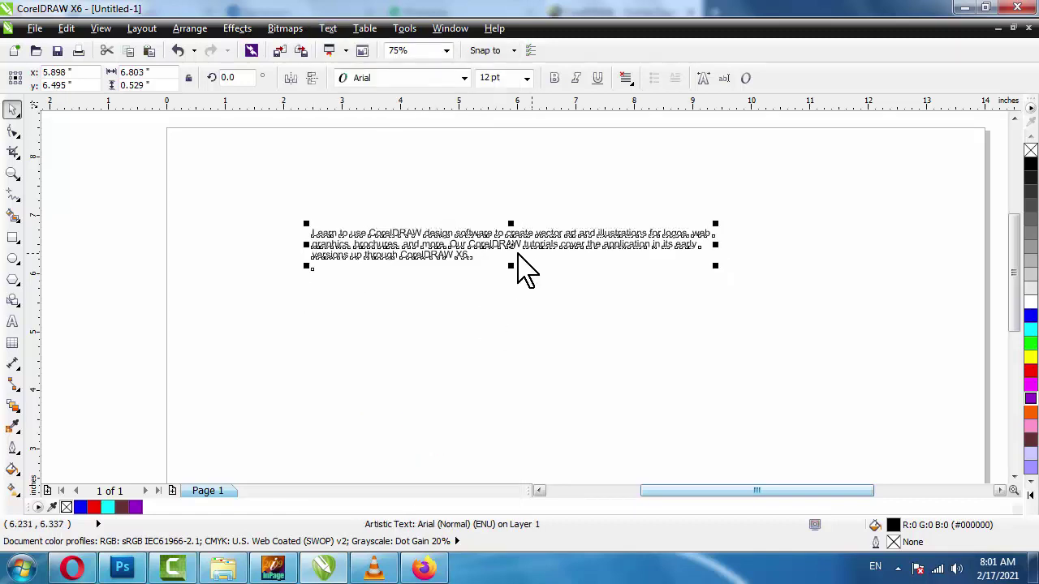
{"action": "left_click_drag", "start_coordinate": [715, 245], "coordinate": [767, 272]}
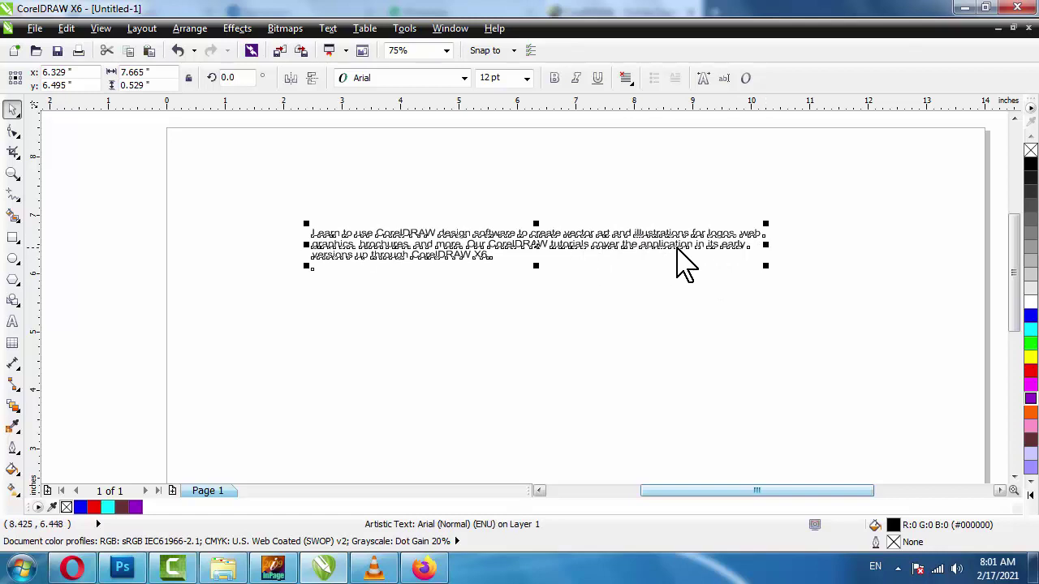
{"action": "left_click_drag", "start_coordinate": [766, 245], "coordinate": [715, 290]}
Convert the text to paragraph text again and narrow its frame to about 5.99 inches so the lines rewrap.
{"action": "left_click", "coordinate": [324, 33]}
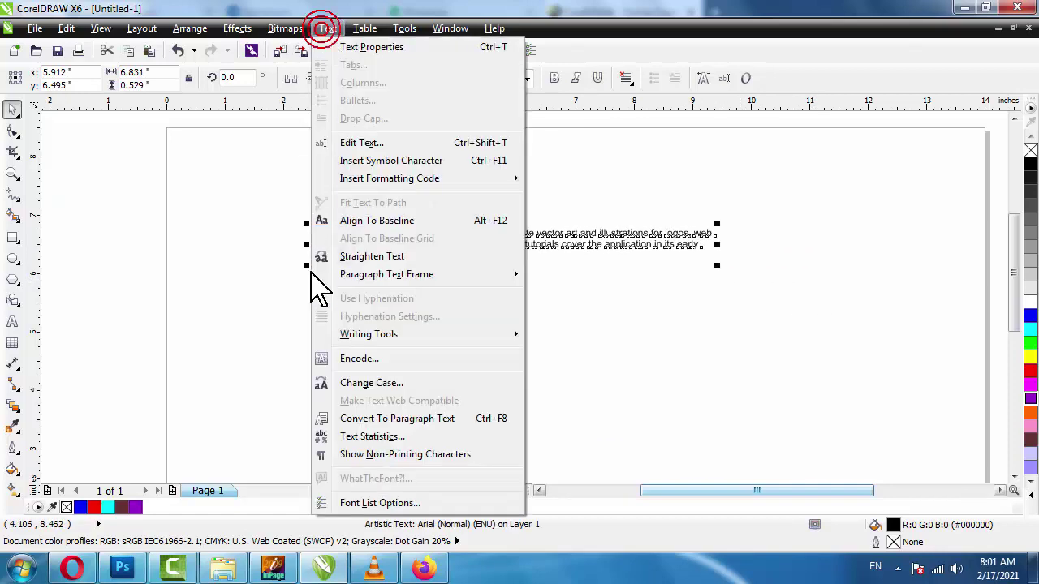
{"action": "left_click", "coordinate": [393, 418]}
{"action": "left_click_drag", "start_coordinate": [721, 243], "coordinate": [600, 362]}
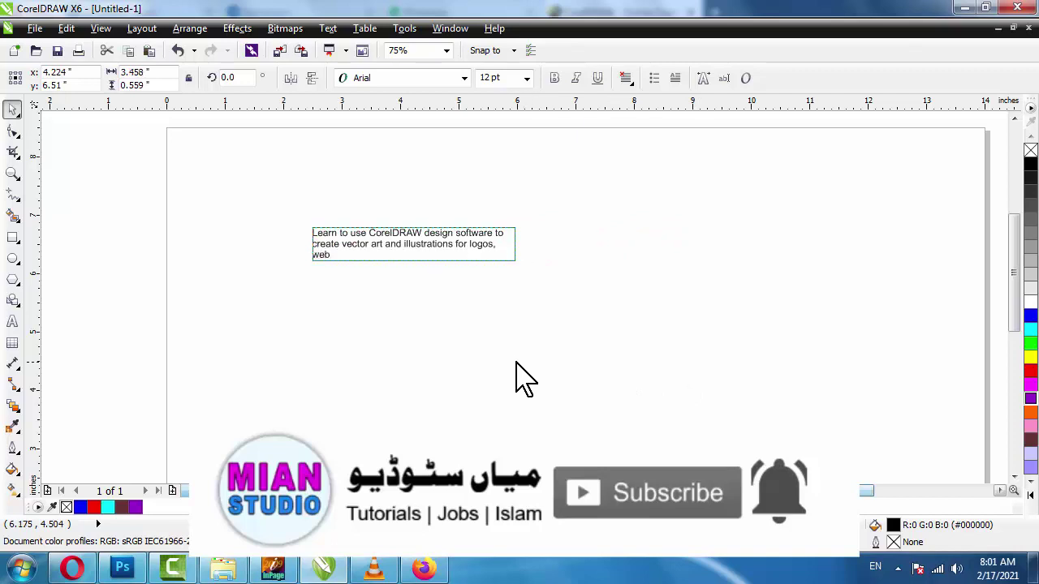
{"action": "left_click_drag", "start_coordinate": [665, 377], "coordinate": [673, 378]}
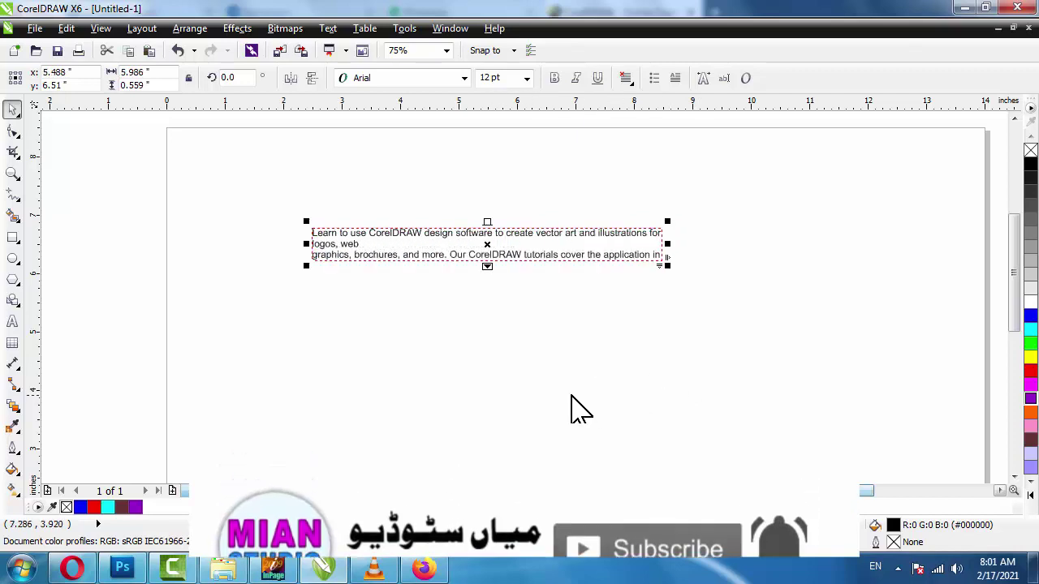